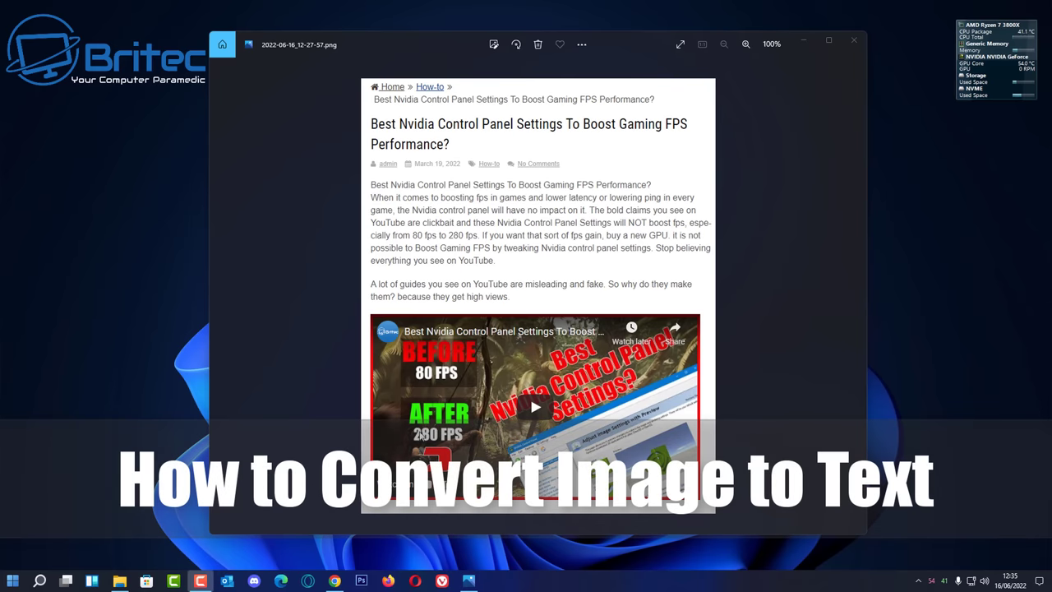
Close the image preview, launch Word and create a blank document.
{"action": "left_click", "coordinate": [470, 217]}
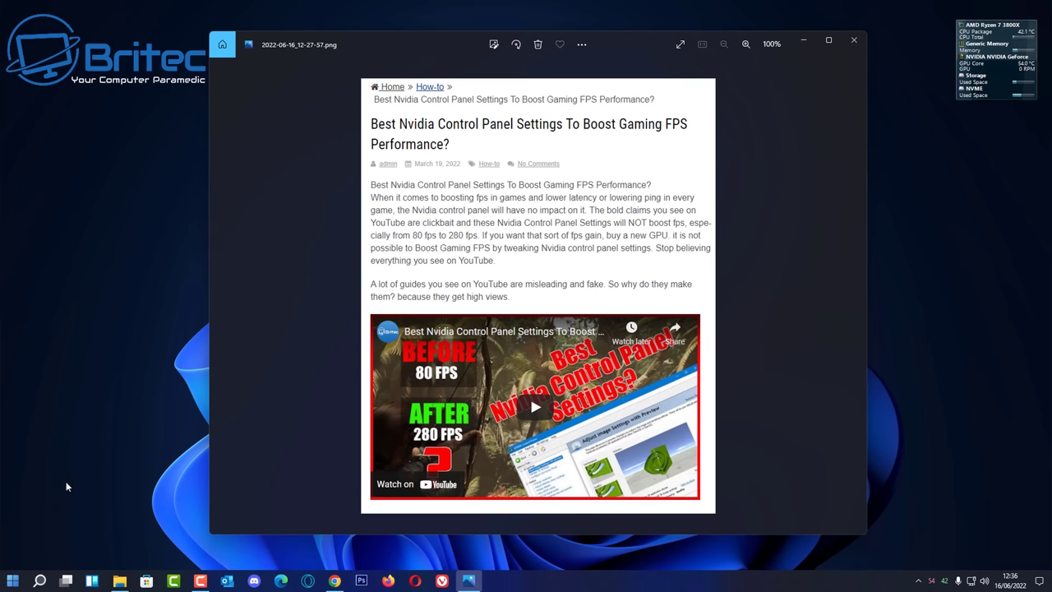
{"action": "left_click", "coordinate": [854, 40]}
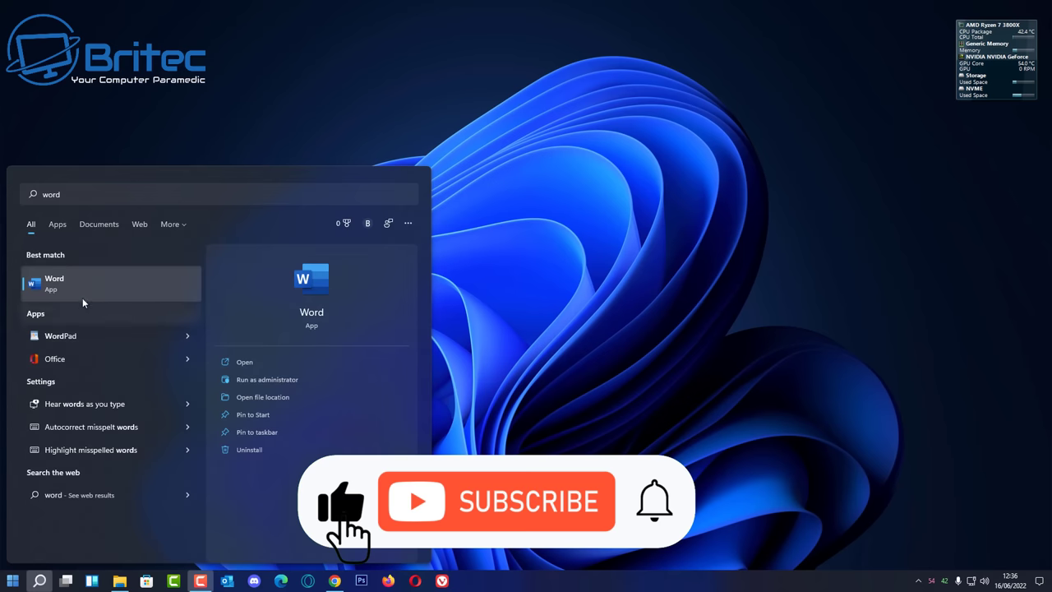
{"action": "left_click", "coordinate": [64, 284]}
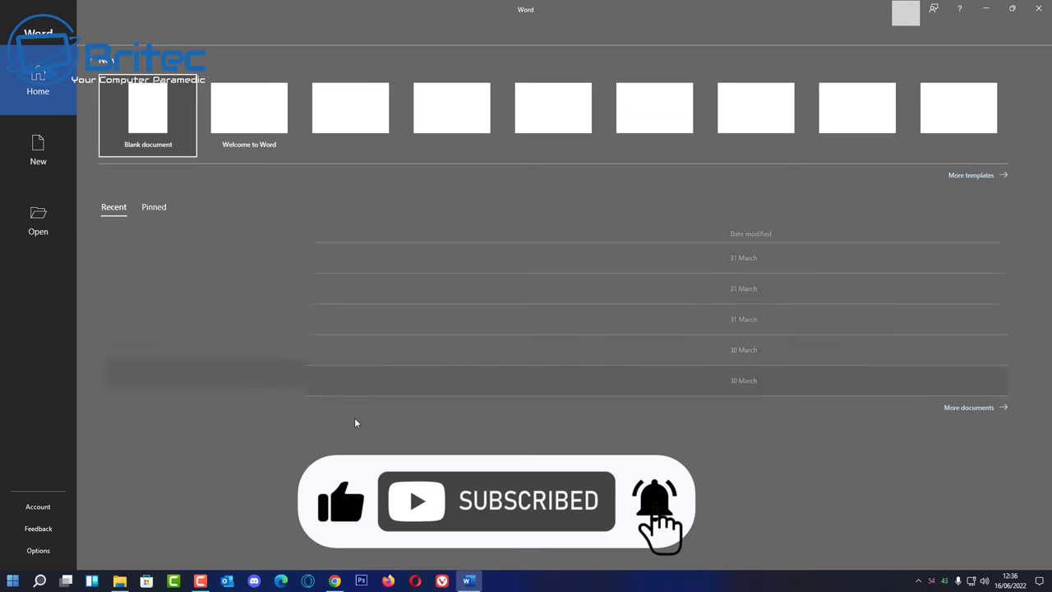
{"action": "left_click", "coordinate": [145, 120]}
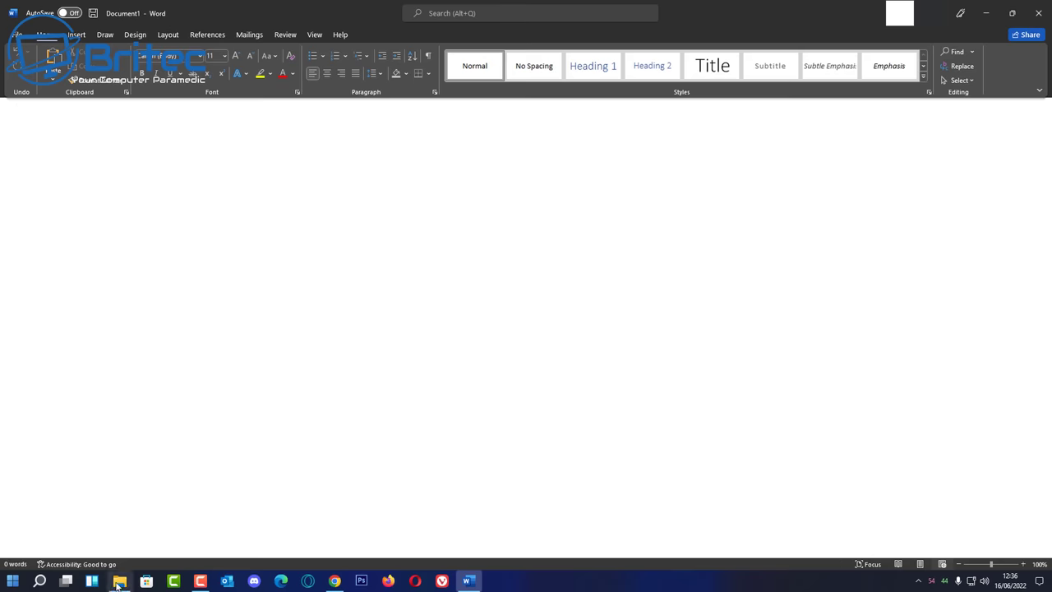
Insert 2022-06-16_12-27-57.png from the "how to copy text from image" folder into the blank document and select the picture.
{"action": "left_click", "coordinate": [119, 582]}
{"action": "left_click_drag", "start_coordinate": [411, 66], "coordinate": [619, 127]}
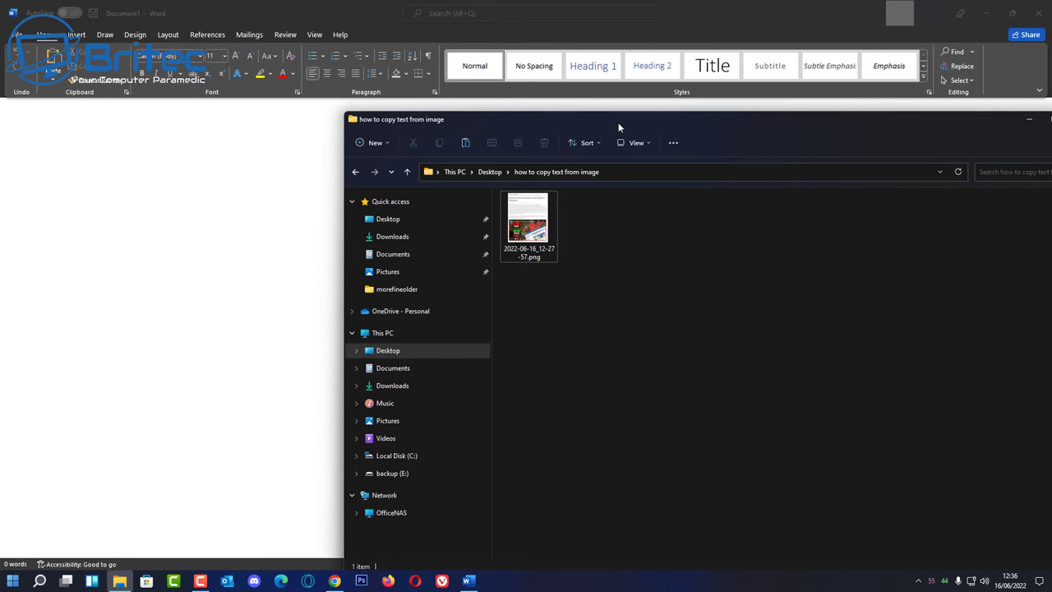
{"action": "left_click_drag", "start_coordinate": [527, 222], "coordinate": [291, 265]}
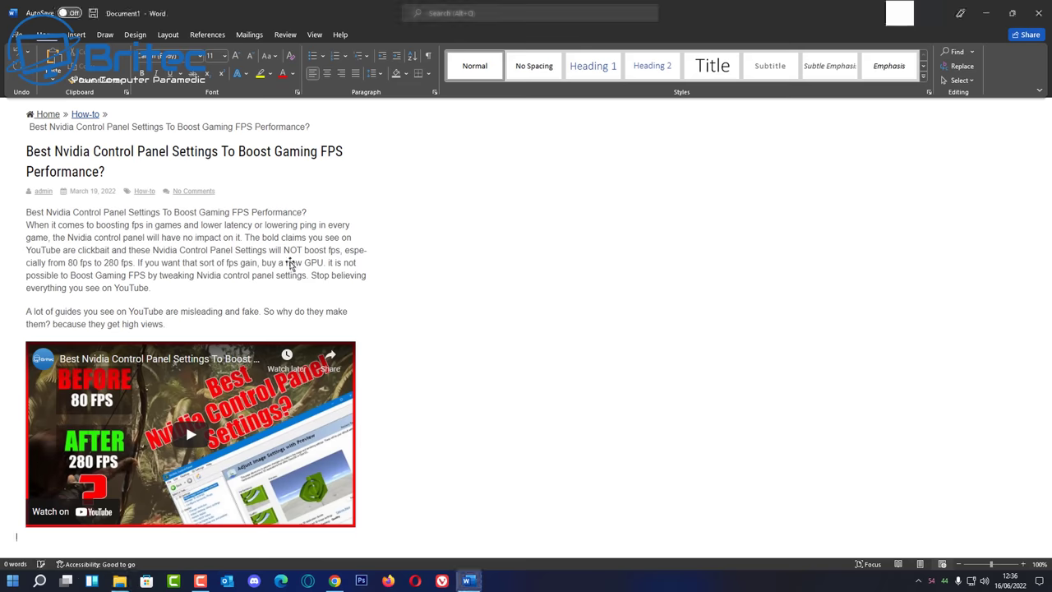
{"action": "left_click", "coordinate": [236, 251]}
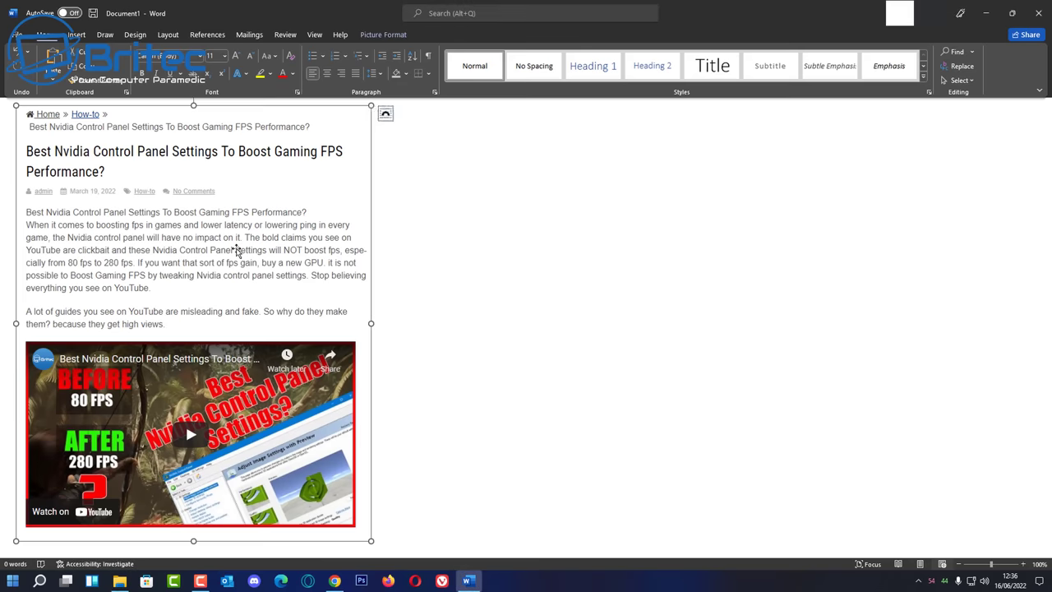
{"action": "double_click", "coordinate": [184, 262]}
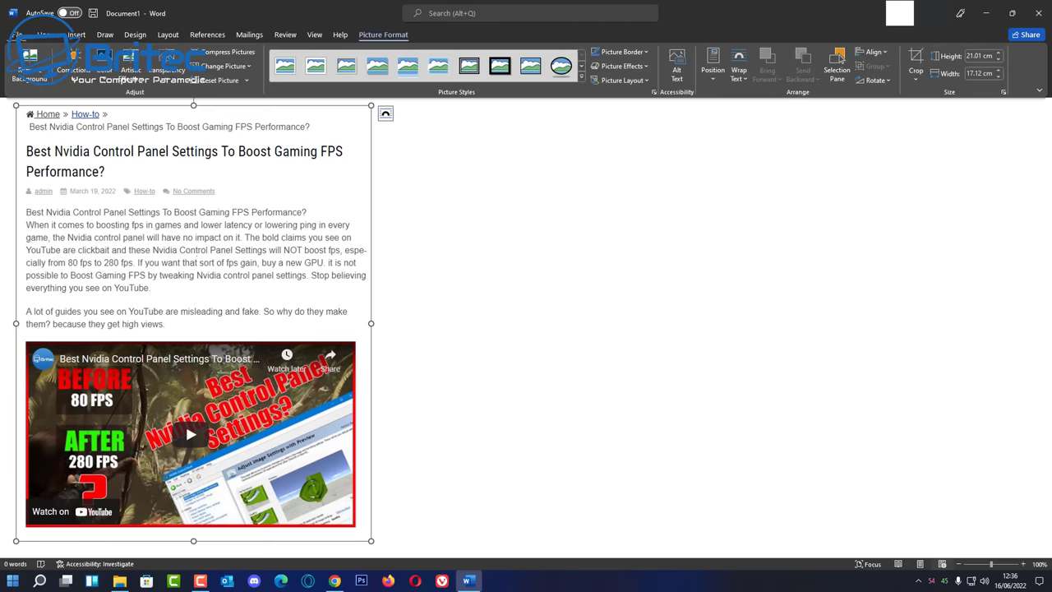
Start saving a copy of the document on this PC with PDF (*.pdf) as the file type.
{"action": "left_click", "coordinate": [16, 35]}
{"action": "left_click", "coordinate": [35, 174]}
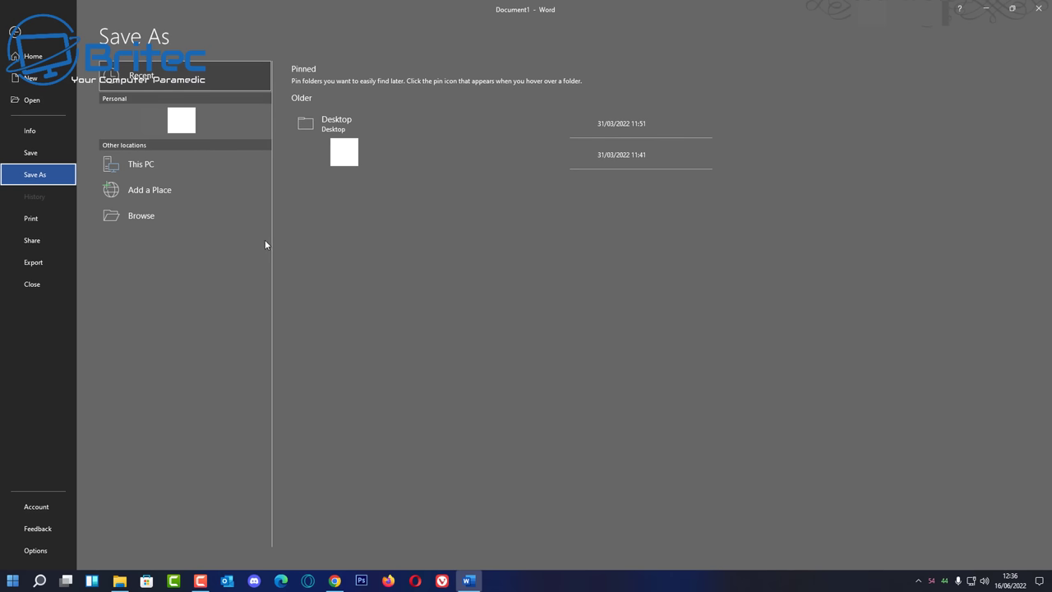
{"action": "left_click", "coordinate": [161, 214]}
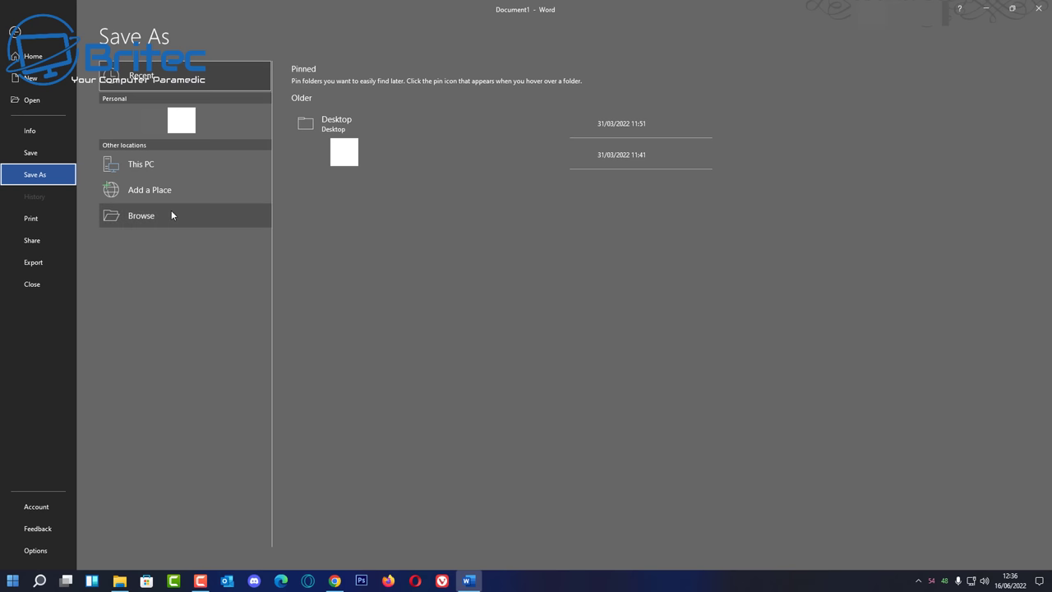
{"action": "left_click", "coordinate": [175, 168]}
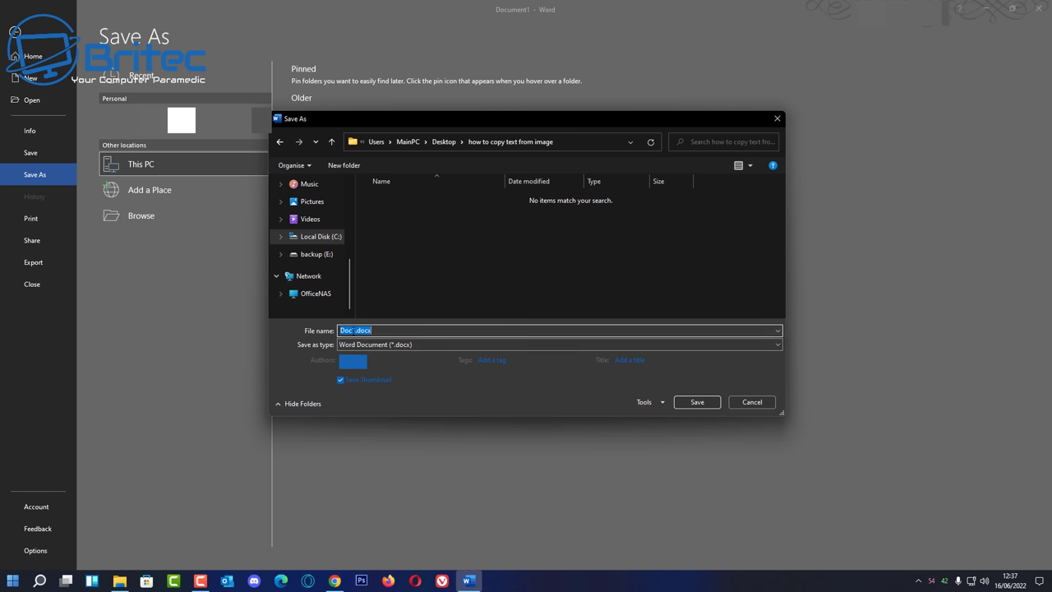
{"action": "left_click", "coordinate": [358, 328]}
{"action": "left_click", "coordinate": [409, 345]}
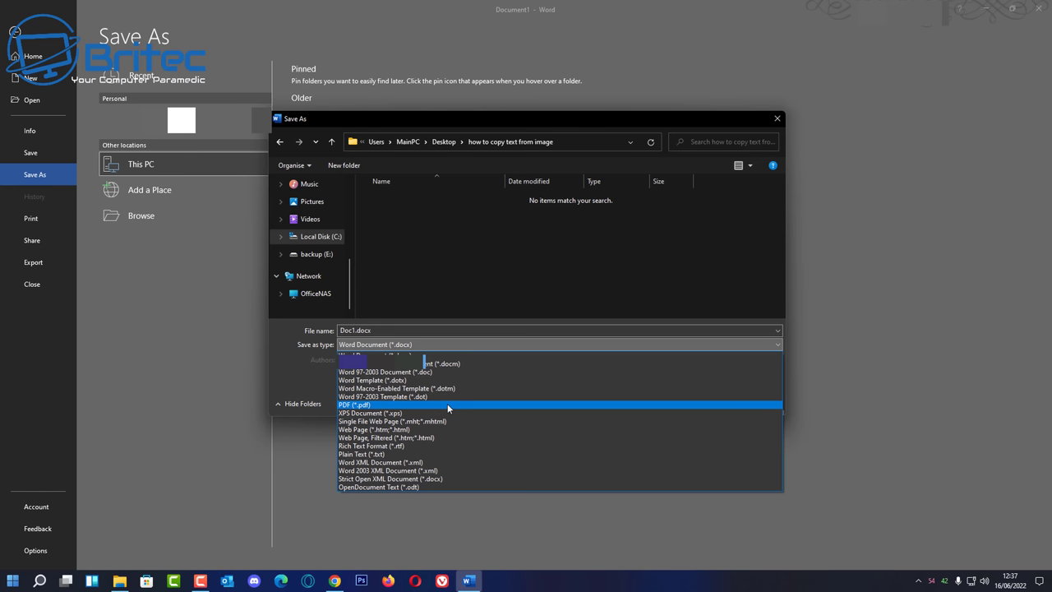
{"action": "left_click", "coordinate": [448, 405]}
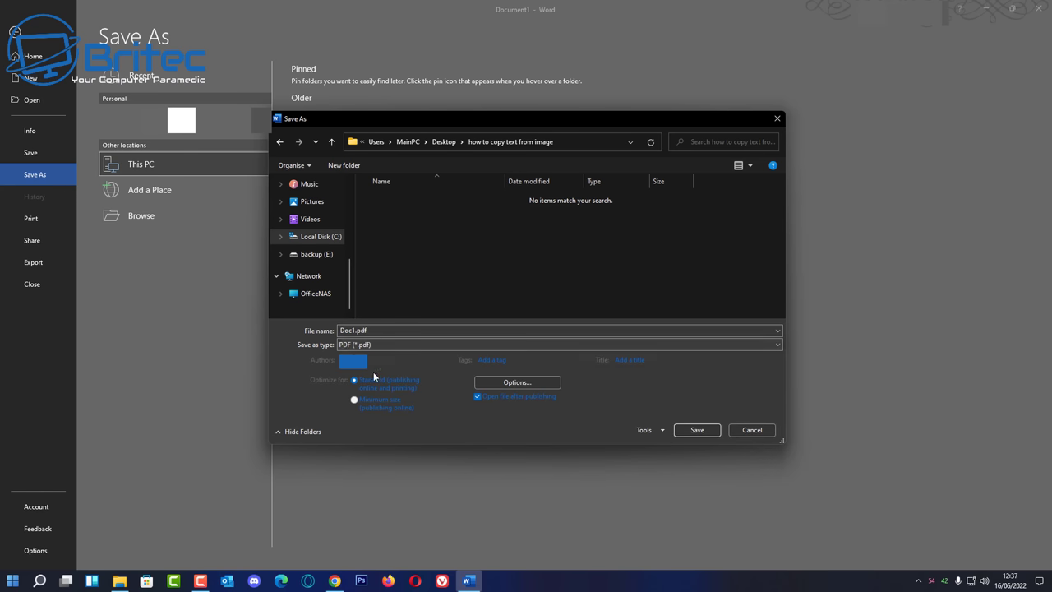
Save the PDF under the name "convert to text" and close the Word document without saving its changes.
{"action": "left_click", "coordinate": [355, 330]}
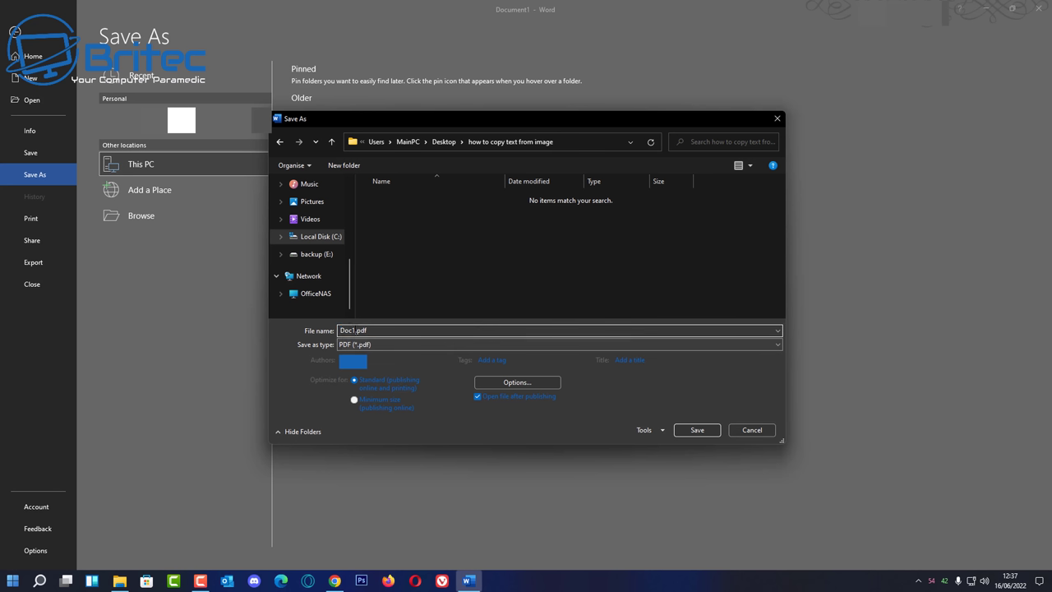
{"action": "double_click", "coordinate": [352, 331]}
{"action": "key", "text": "BackSpace"}
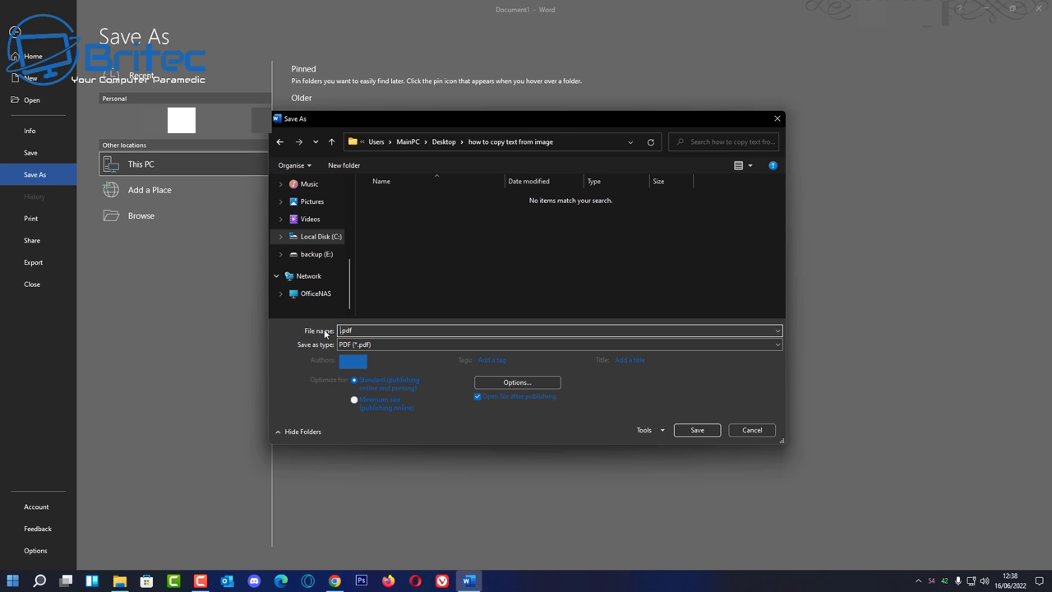
{"action": "type", "text": "convert to text"}
{"action": "left_click", "coordinate": [707, 430]}
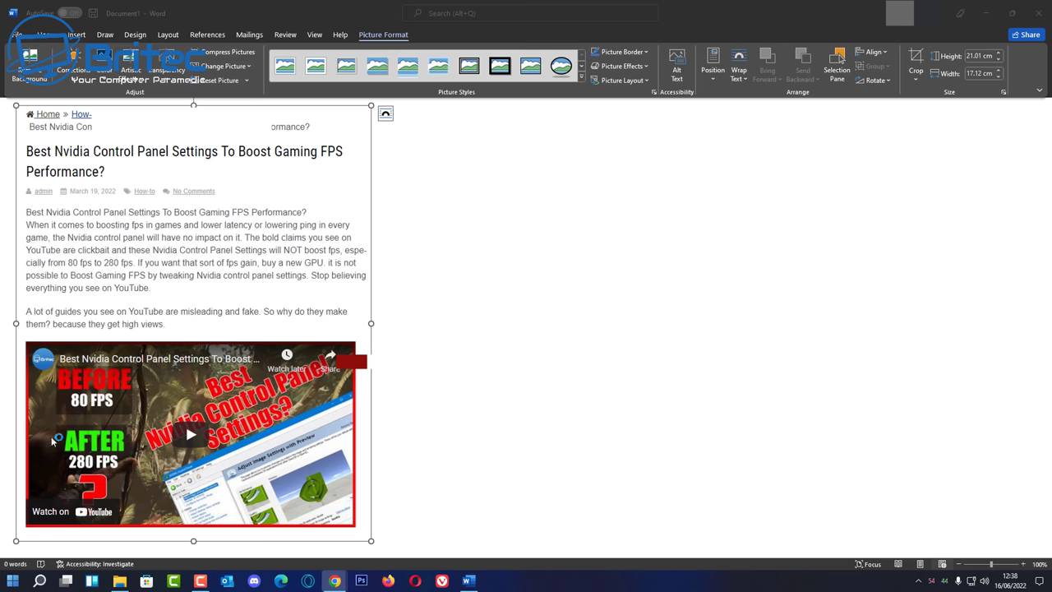
{"action": "left_click", "coordinate": [1039, 14]}
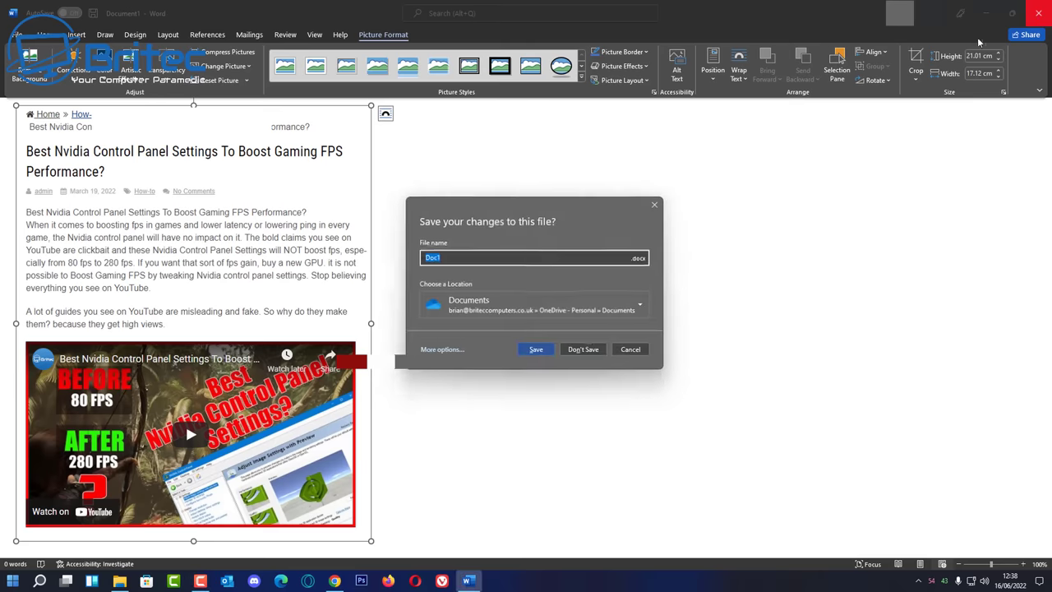
{"action": "left_click", "coordinate": [588, 354]}
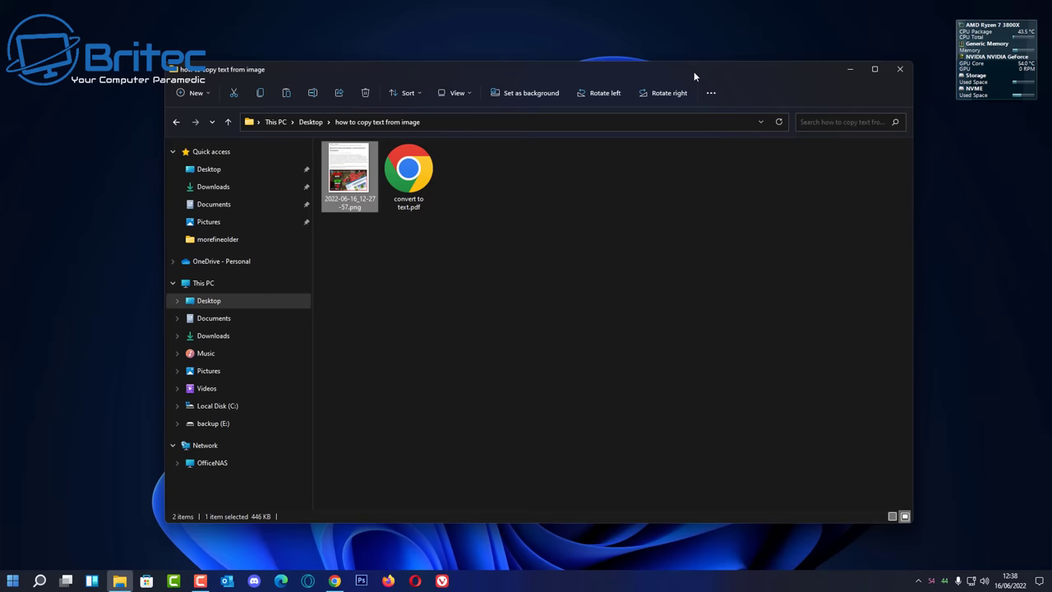
Open convert to text.pdf from its folder in the browser to check the exported page, and close it.
{"action": "left_click", "coordinate": [421, 199]}
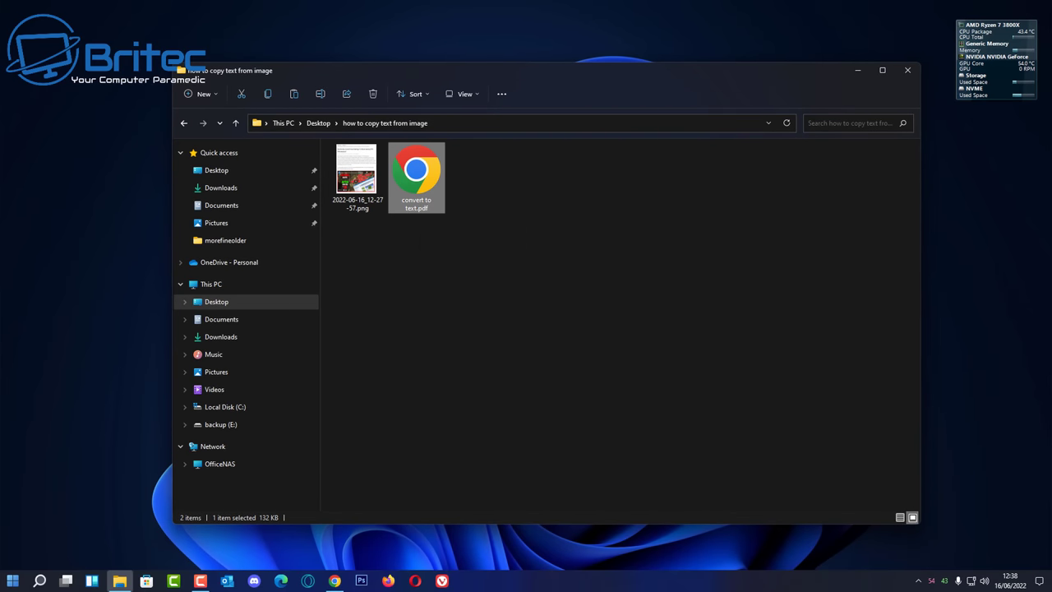
{"action": "key", "text": "Return"}
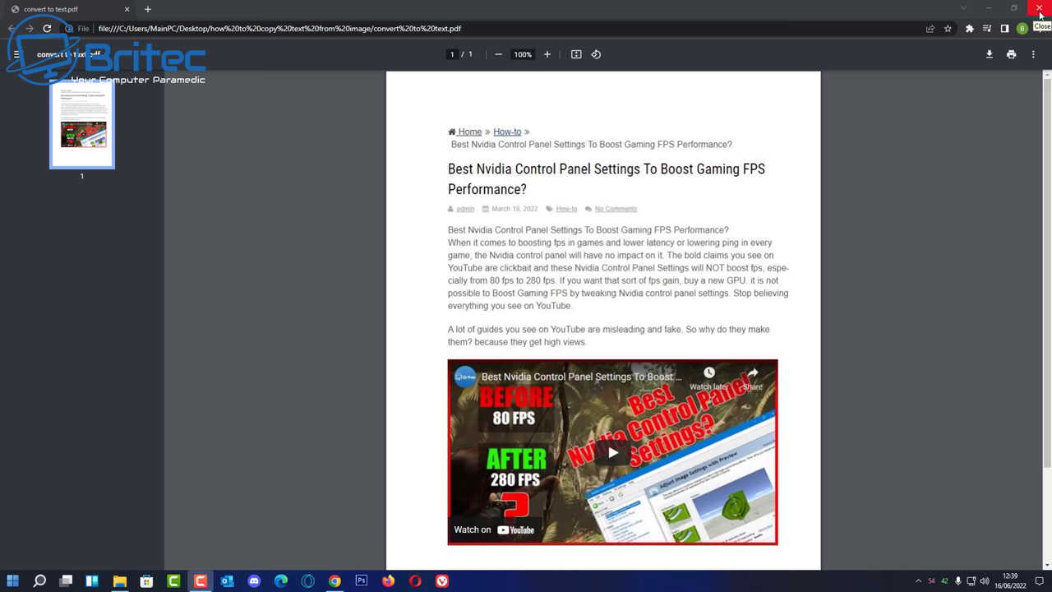
{"action": "left_click", "coordinate": [1040, 14]}
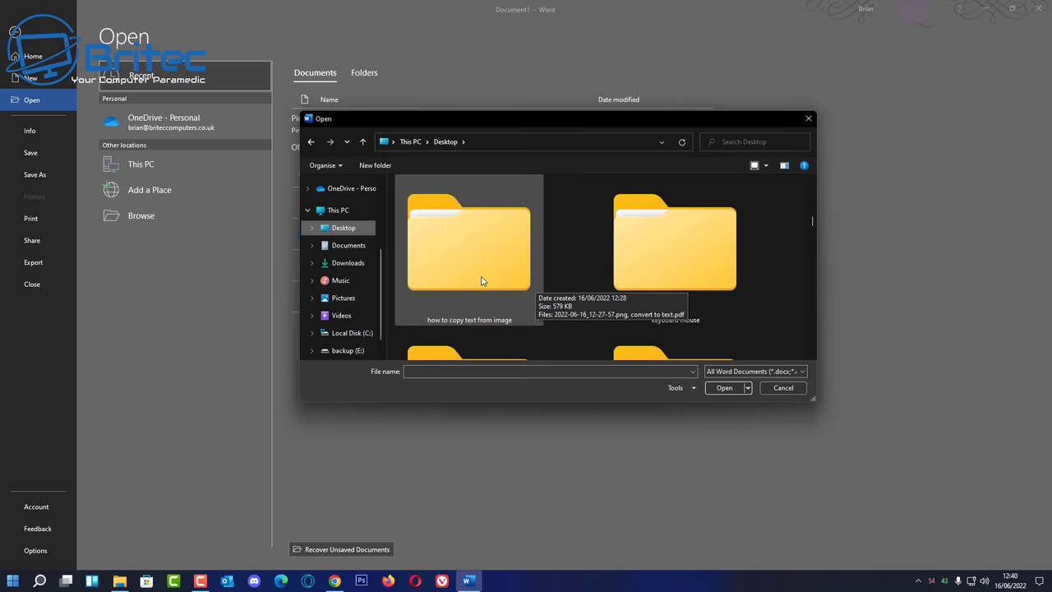
In Word, open convert to text.pdf from the "how to copy text from image" folder and accept its conversion to an editable document.
{"action": "double_click", "coordinate": [481, 281]}
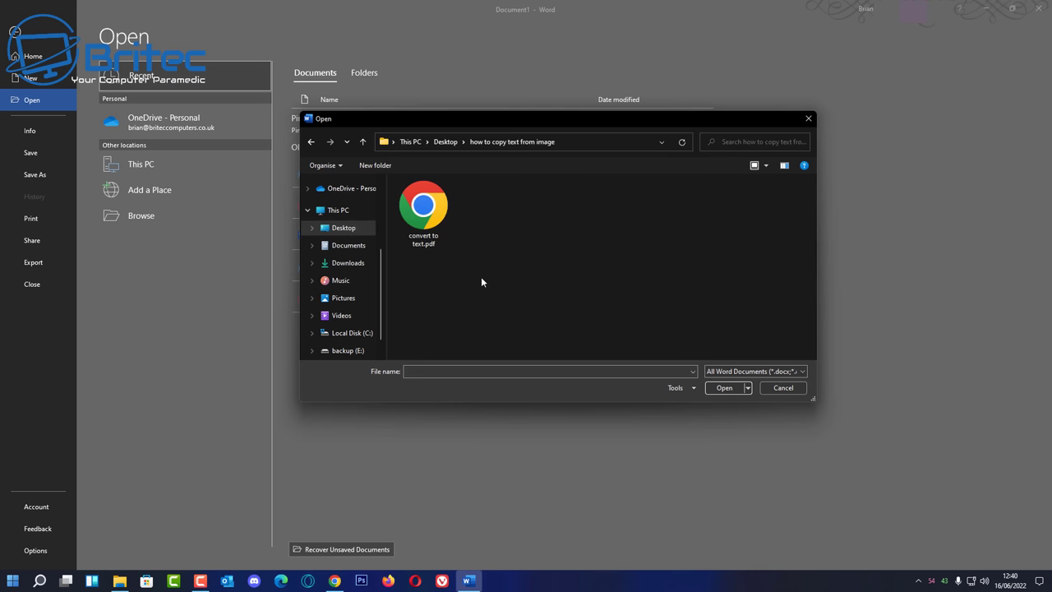
{"action": "left_click", "coordinate": [424, 211]}
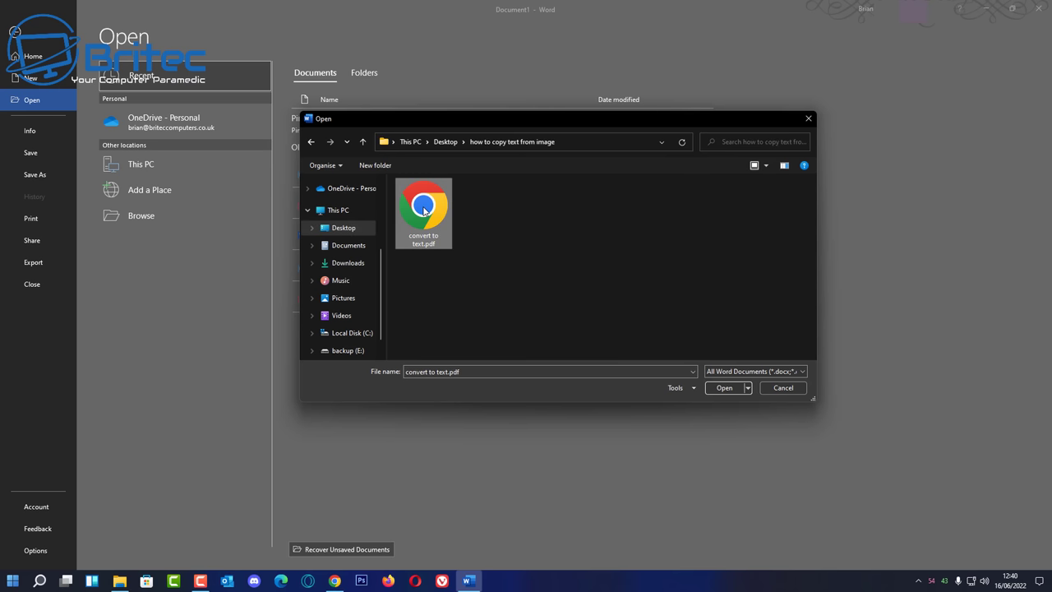
{"action": "left_click", "coordinate": [724, 388]}
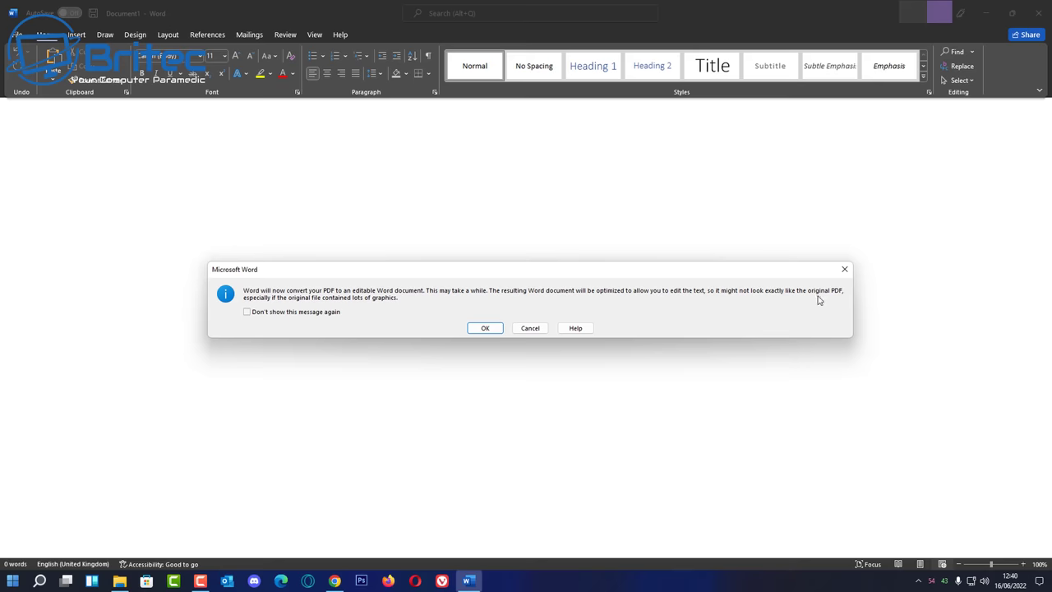
{"action": "left_click", "coordinate": [485, 329]}
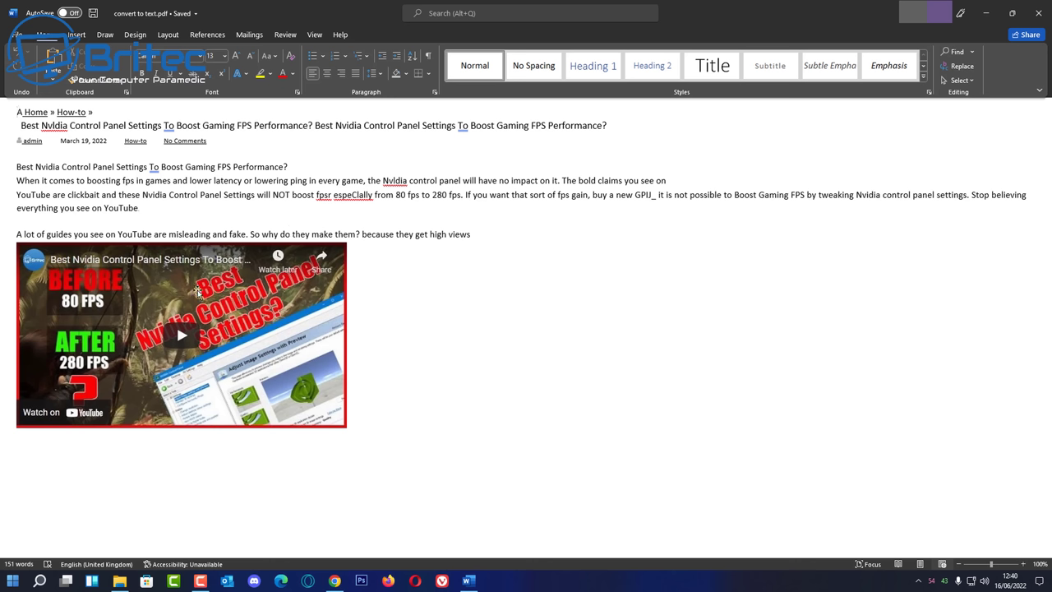
Try out editing by adding "This is a test" after the line above the first body paragraph, and delete it again.
{"action": "left_click", "coordinate": [243, 312]}
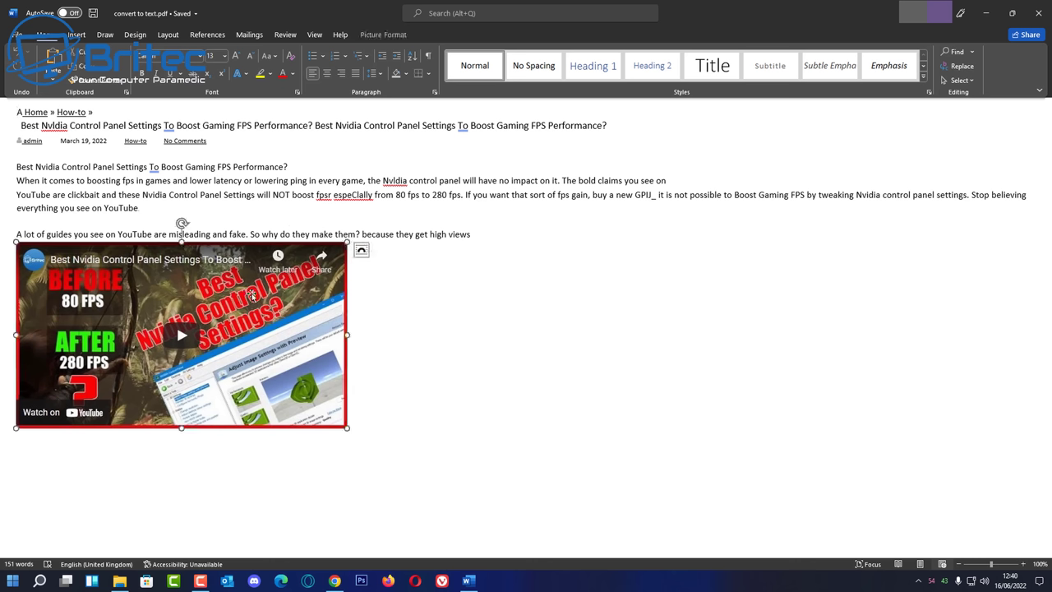
{"action": "left_click", "coordinate": [160, 169]}
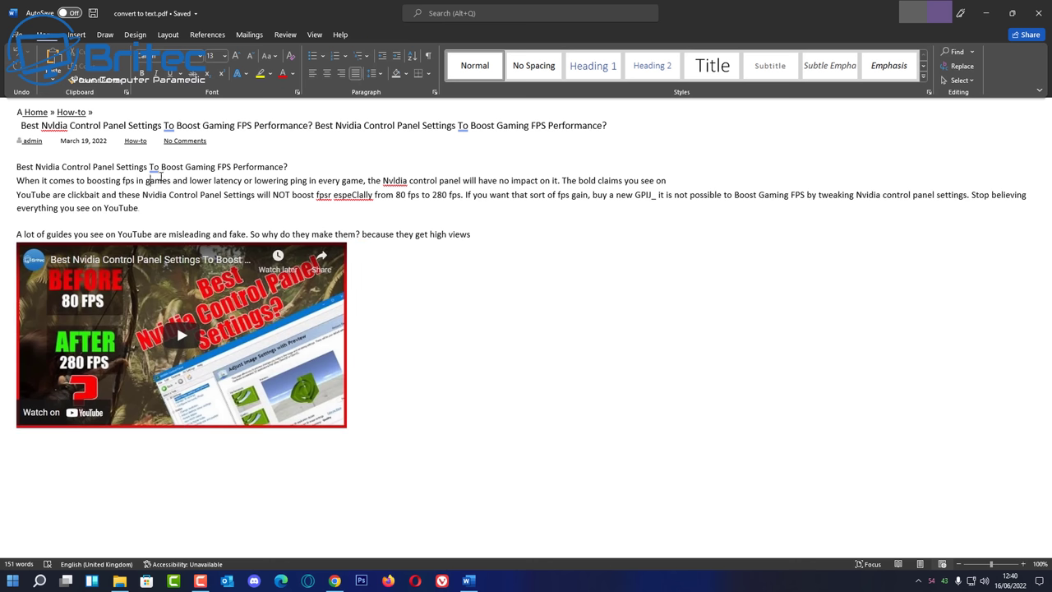
{"action": "left_click", "coordinate": [303, 170]}
{"action": "type", "text": "This is a test"}
{"action": "key", "text": "BackSpace"}
{"action": "key", "text": "BackSpace"}
{"action": "key", "text": "BackSpace"}
{"action": "key", "text": "BackSpace"}
{"action": "key", "text": "BackSpace"}
{"action": "key", "text": "BackSpace"}
{"action": "key", "text": "BackSpace"}
{"action": "key", "text": "BackSpace"}
{"action": "key", "text": "BackSpace"}
{"action": "key", "text": "BackSpace"}
{"action": "key", "text": "BackSpace"}
{"action": "key", "text": "BackSpace"}
{"action": "key", "text": "BackSpace"}
Correct "espeClally" to "especially" and remove the stray r from "fpsr" in the body paragraph.
{"action": "right_click", "coordinate": [351, 198]}
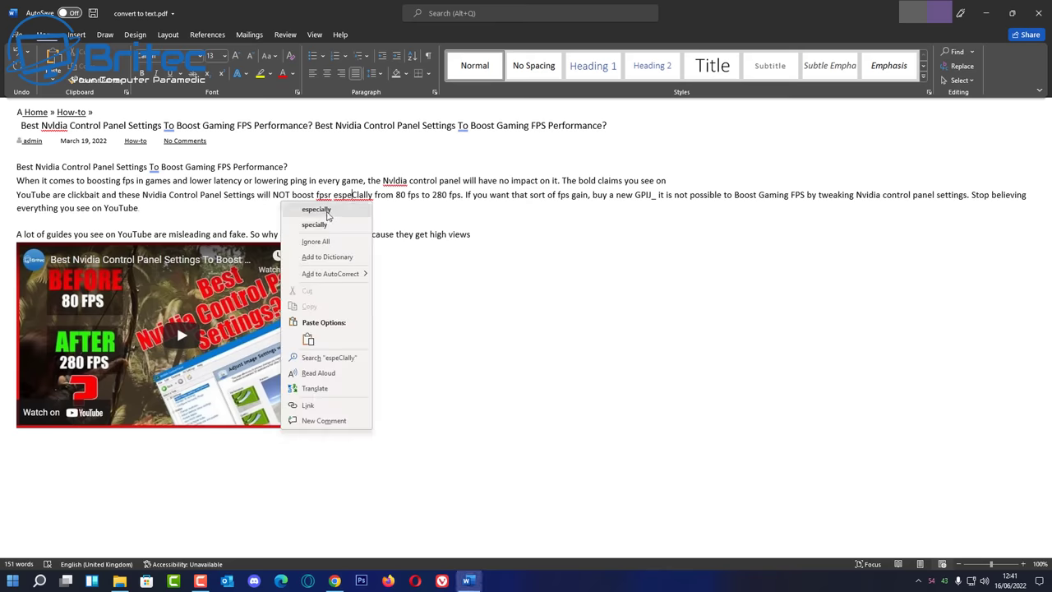
{"action": "left_click", "coordinate": [327, 211]}
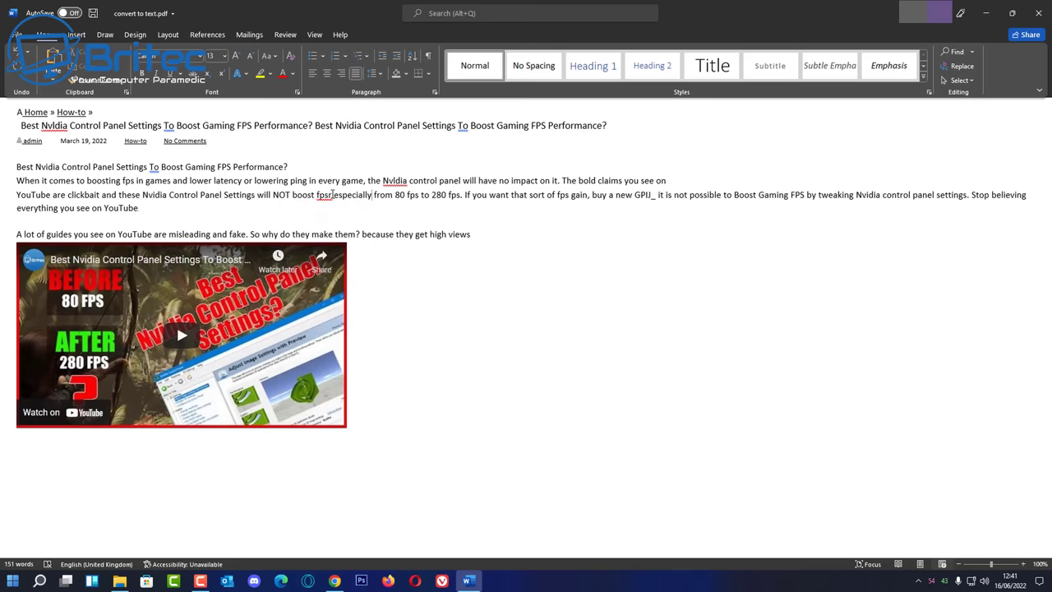
{"action": "left_click", "coordinate": [332, 195]}
{"action": "key", "text": "BackSpace"}
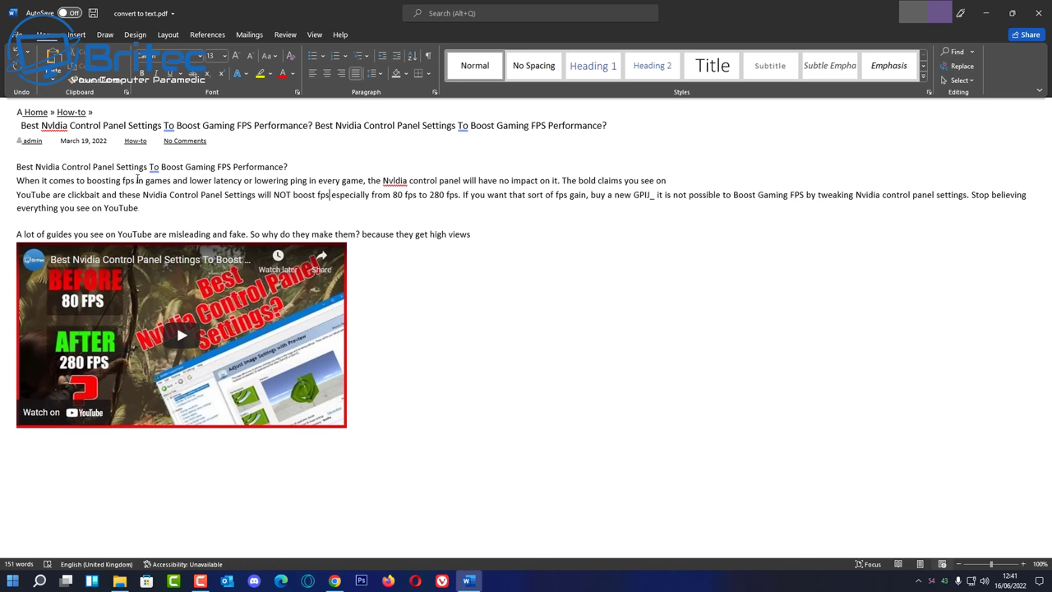
Change "To" to "to" in the line above the body paragraph and correct "Nvldia" to "Nvidia" in the paragraph.
{"action": "right_click", "coordinate": [155, 168]}
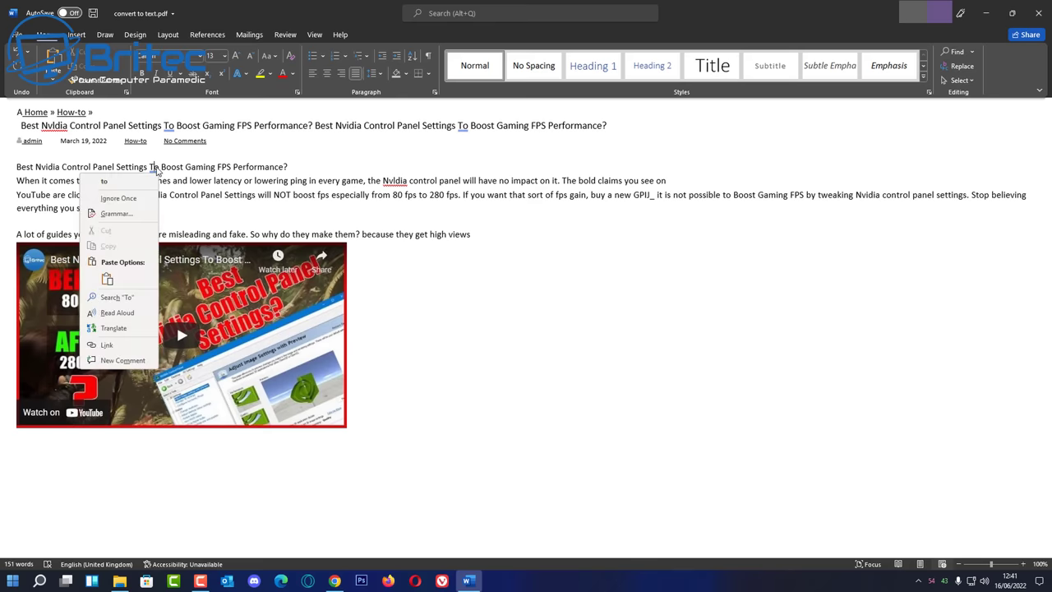
{"action": "left_click", "coordinate": [117, 181]}
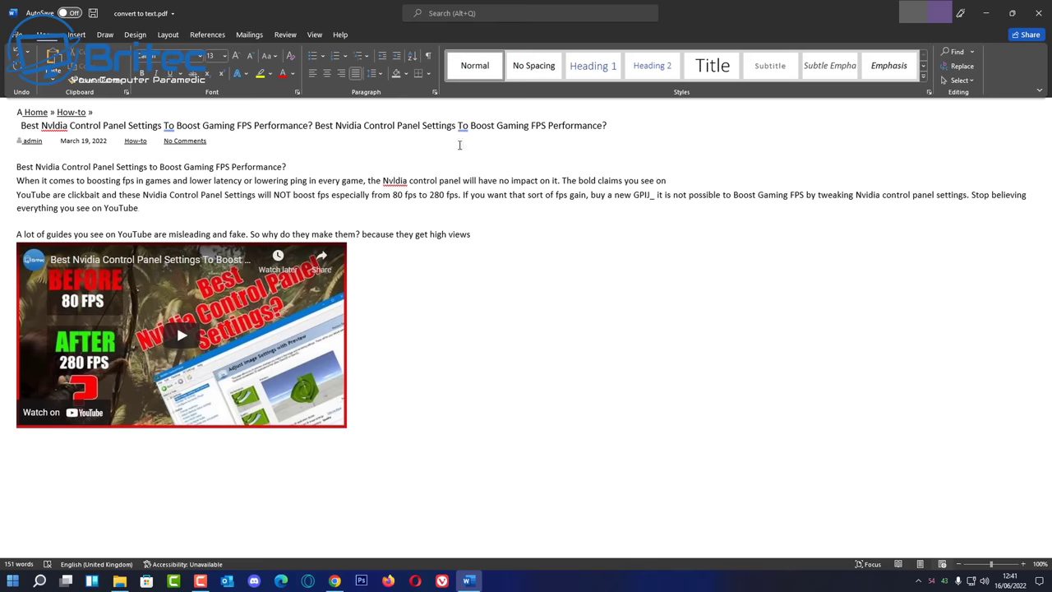
{"action": "right_click", "coordinate": [398, 180]}
{"action": "left_click", "coordinate": [388, 198]}
{"action": "left_click", "coordinate": [487, 181]}
Check the spelling and AutoCorrect suggestions for the misspelled "Nvldia" in the title line.
{"action": "right_click", "coordinate": [50, 125]}
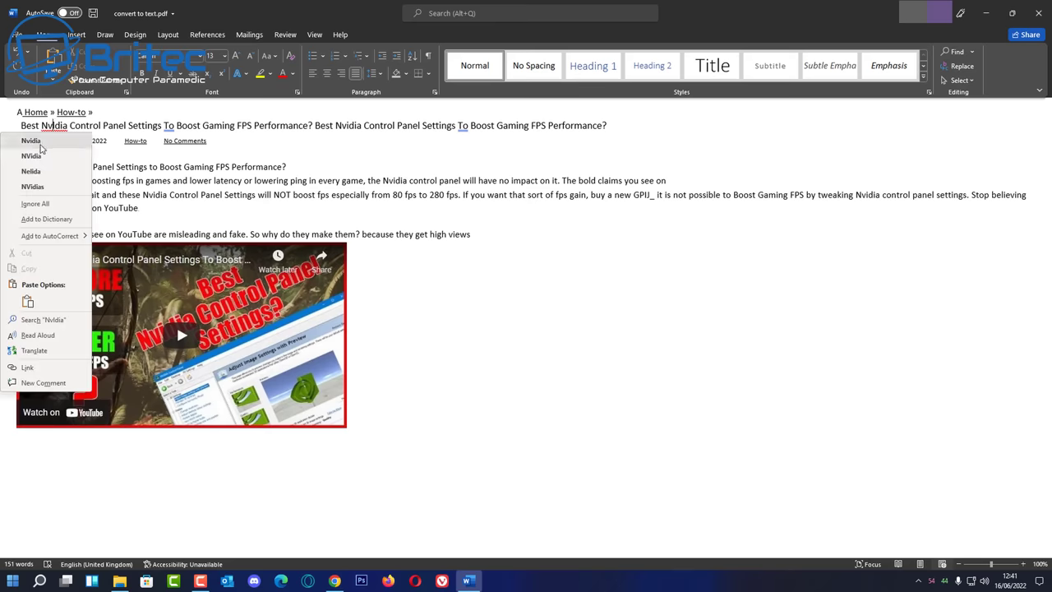
{"action": "mouse_move", "coordinate": [49, 236]}
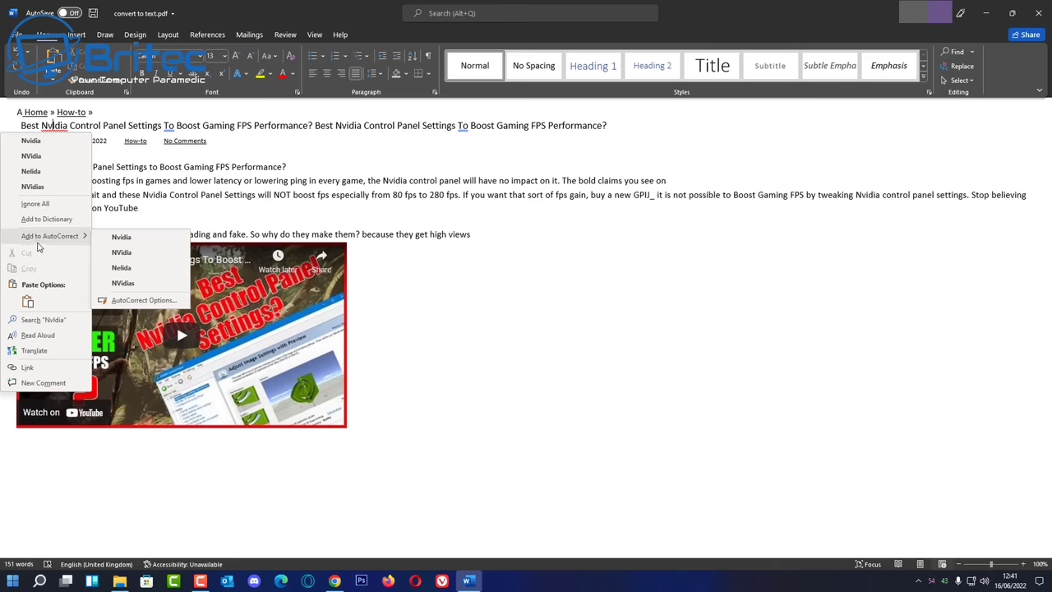
{"action": "left_click", "coordinate": [383, 181]}
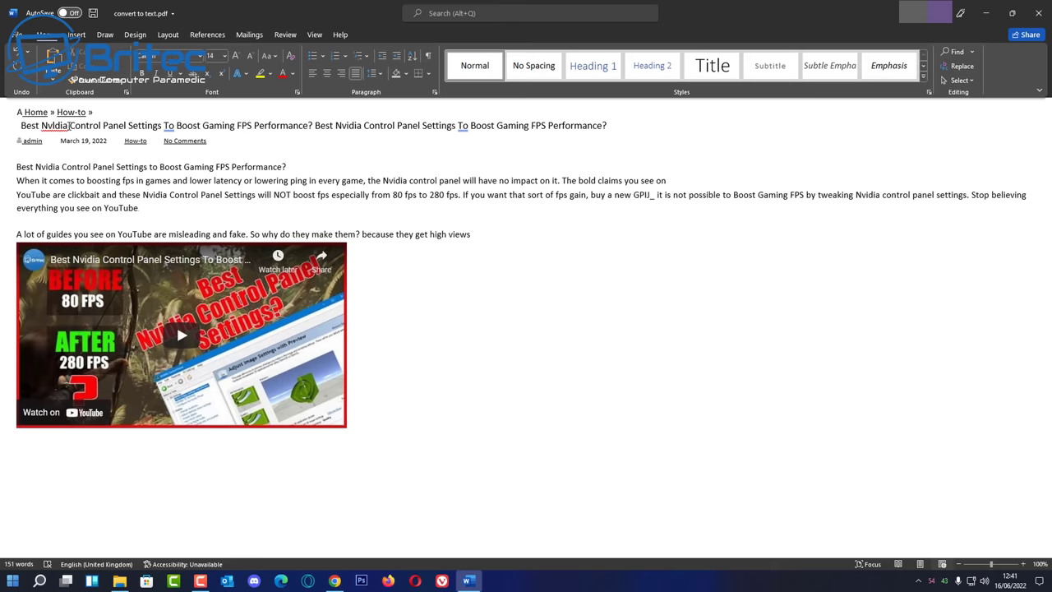
Correct "Nvldia" to "Nvidia" and change both flagged instances of "To" to "to" in the title line.
{"action": "left_click_drag", "start_coordinate": [69, 125], "coordinate": [42, 125]}
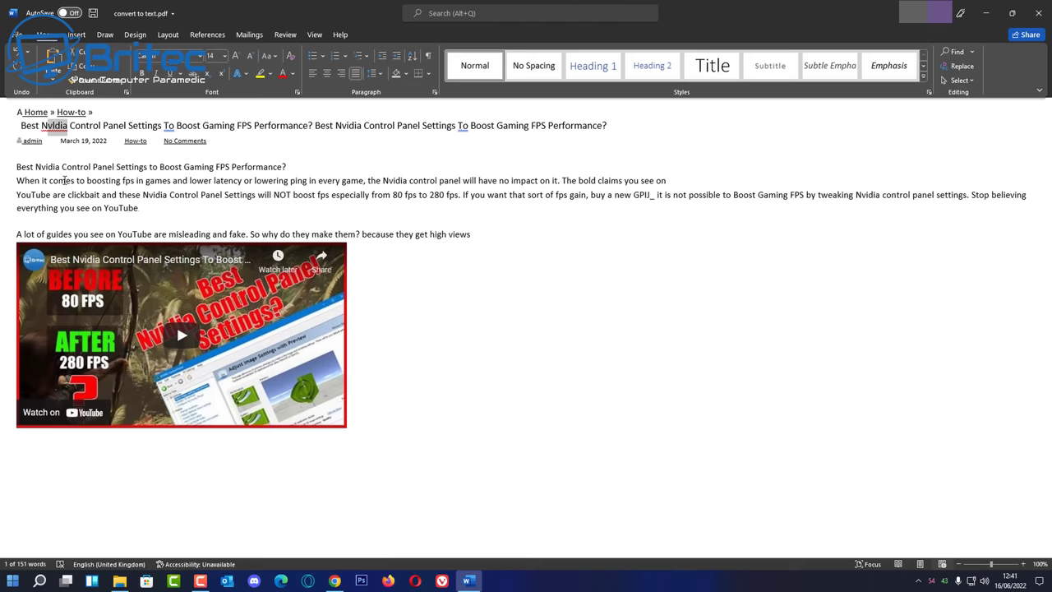
{"action": "type", "text": "Nvidia"}
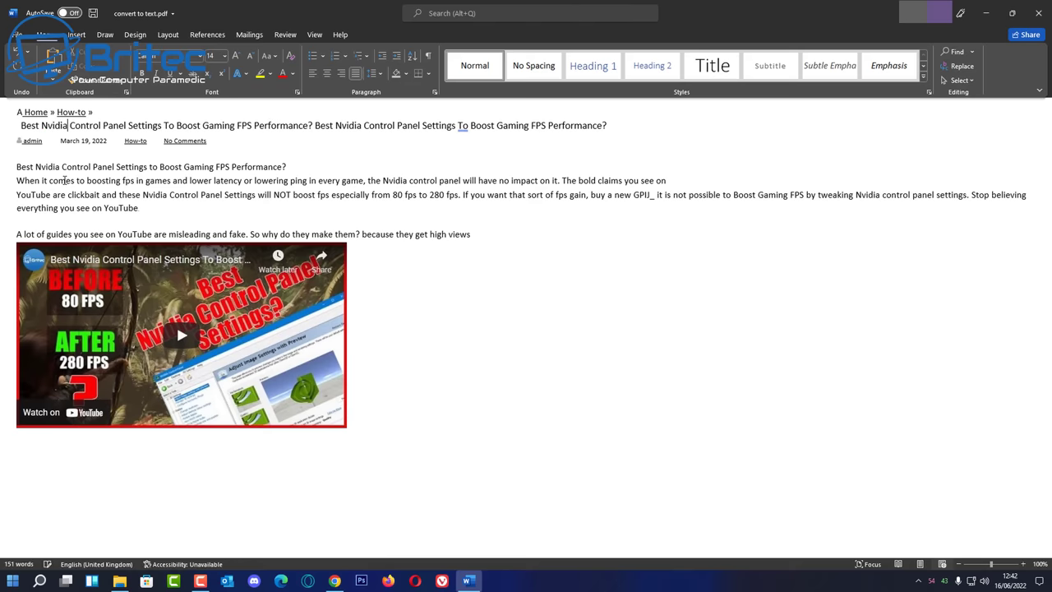
{"action": "left_click", "coordinate": [233, 167]}
{"action": "right_click", "coordinate": [169, 126]}
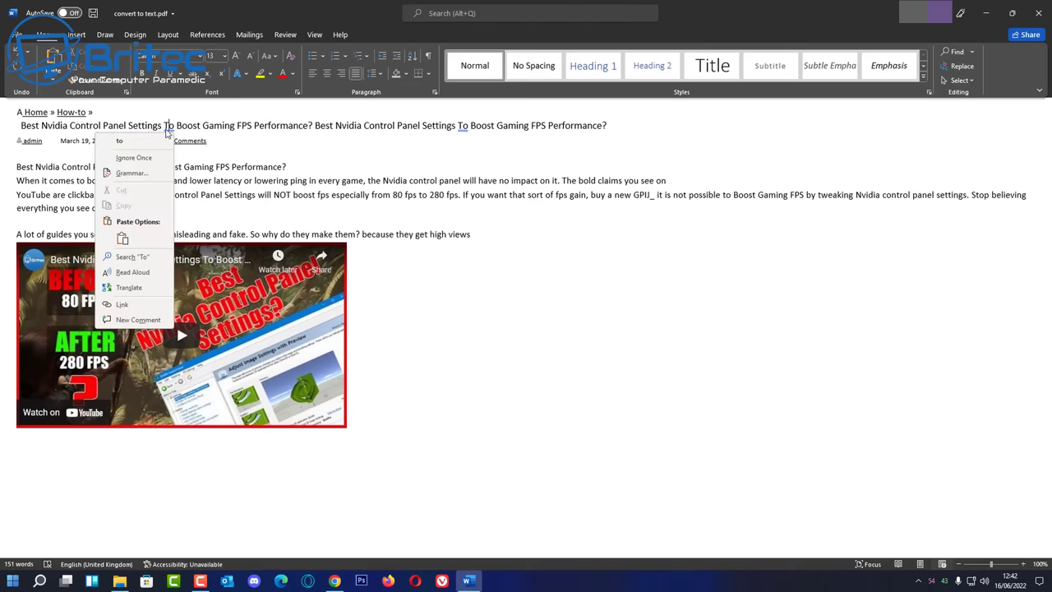
{"action": "left_click", "coordinate": [164, 142]}
{"action": "right_click", "coordinate": [461, 129]}
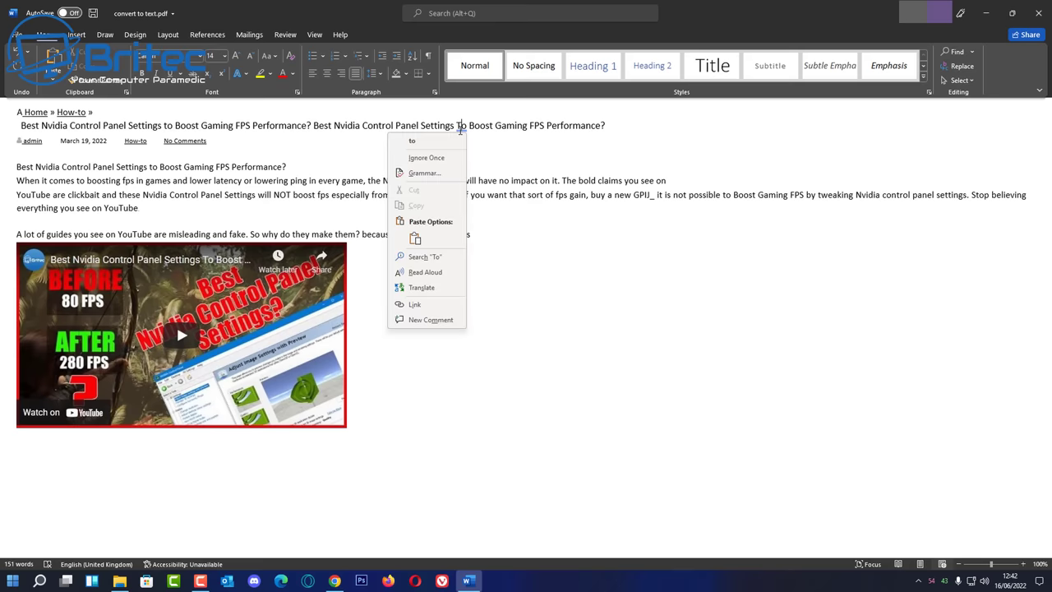
{"action": "left_click", "coordinate": [441, 146]}
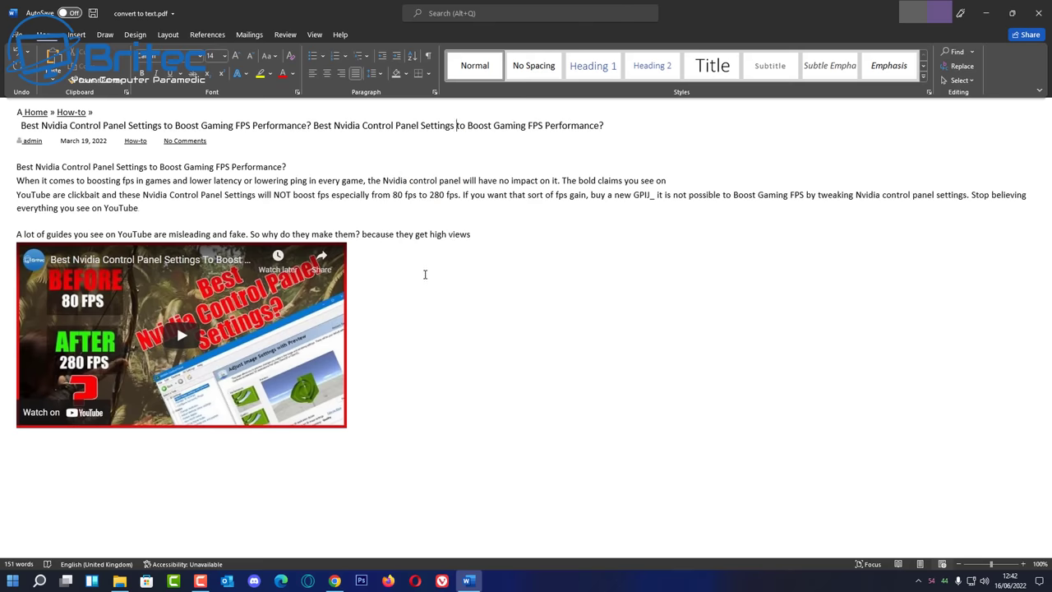
Delete the video thumbnail picture and the line with the author, date, category and comments below the title.
{"action": "left_click", "coordinate": [258, 327]}
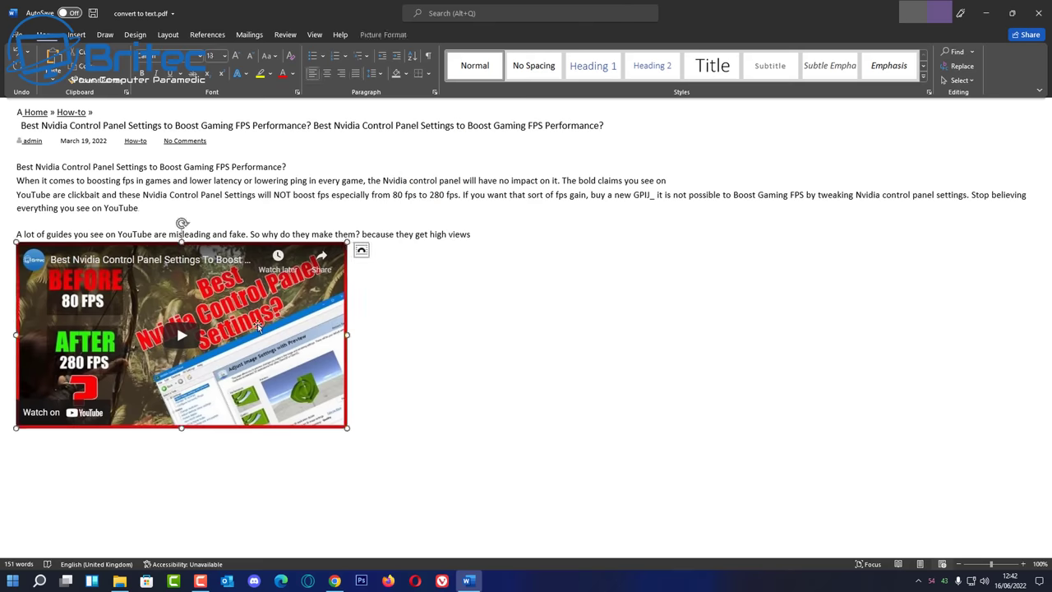
{"action": "key", "text": "Delete"}
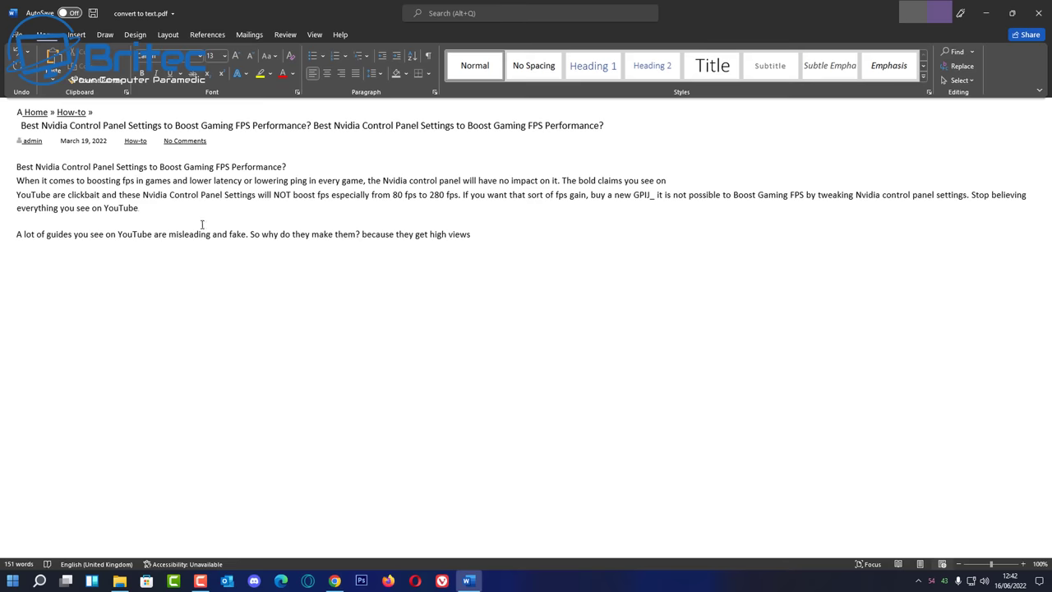
{"action": "left_click_drag", "start_coordinate": [214, 140], "coordinate": [4, 148]}
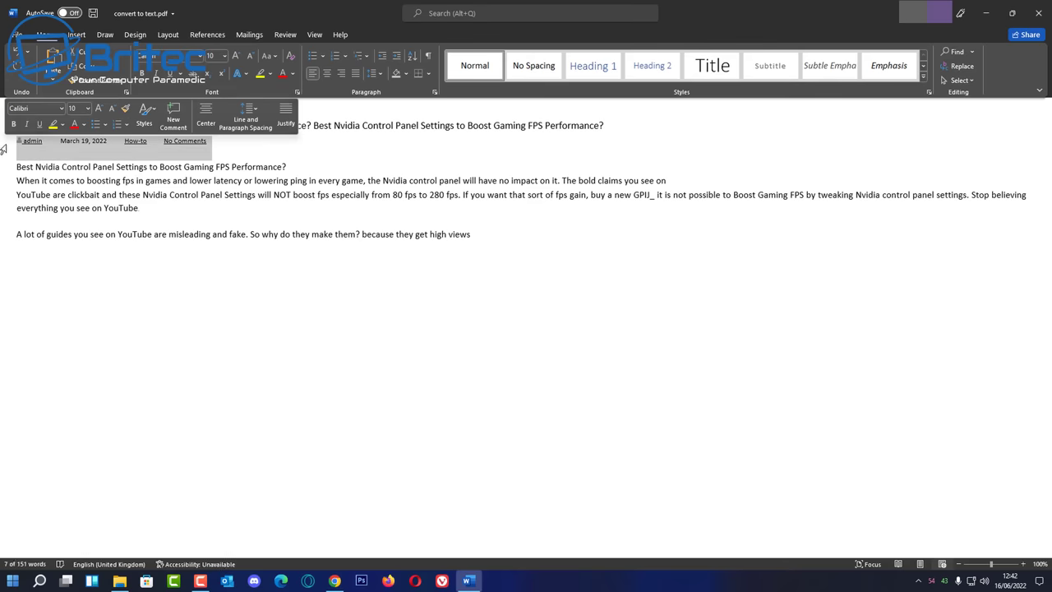
{"action": "key", "text": "Delete"}
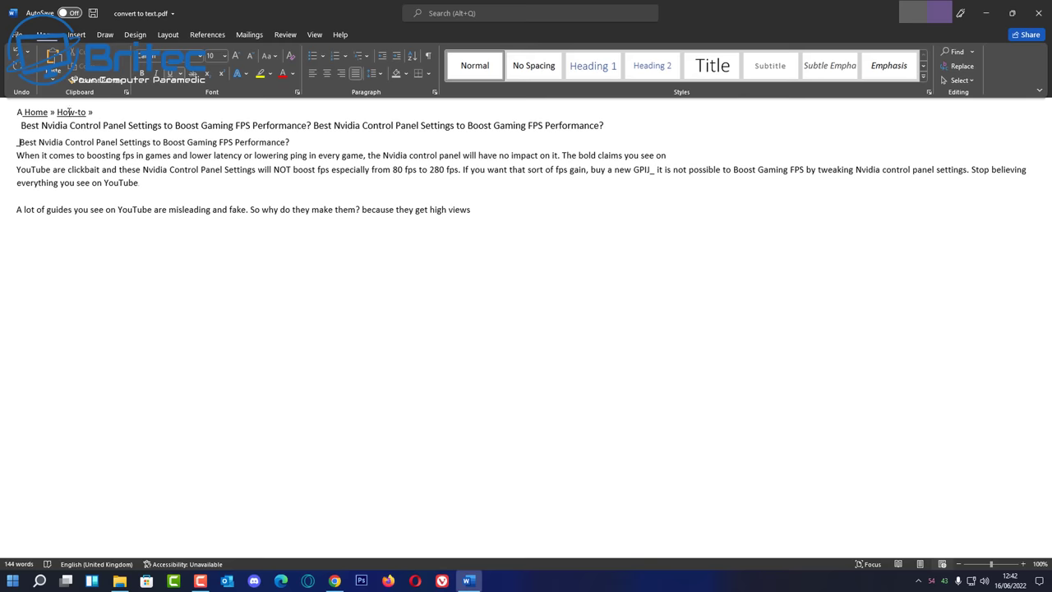
Delete the "Home » How-to »" breadcrumb line and the stray underscore and space before the line below the title.
{"action": "left_click_drag", "start_coordinate": [101, 115], "coordinate": [2, 119]}
{"action": "key", "text": "BackSpace"}
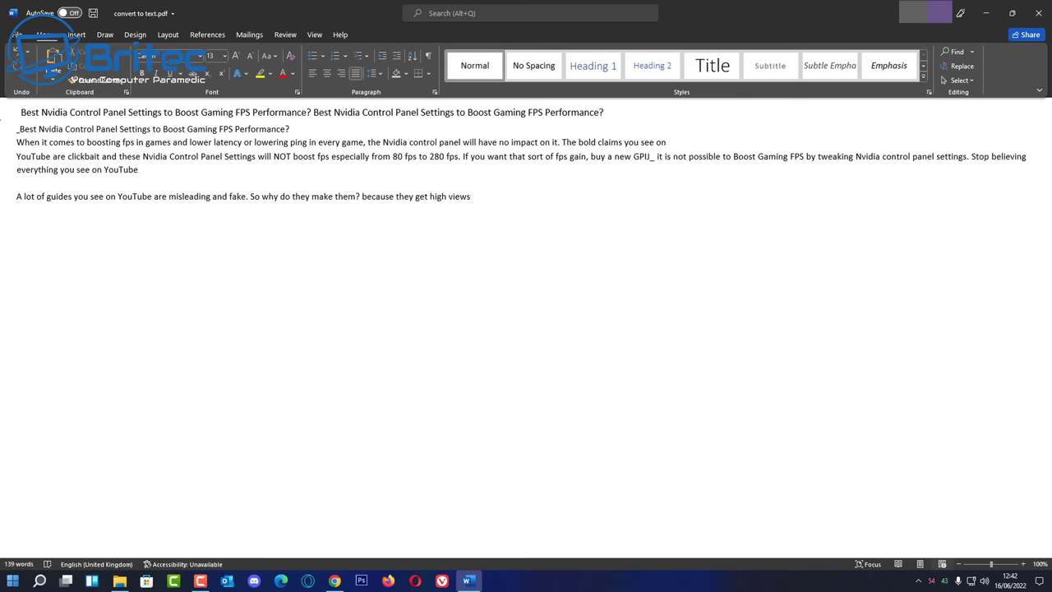
{"action": "left_click", "coordinate": [16, 131]}
{"action": "key", "text": "Delete"}
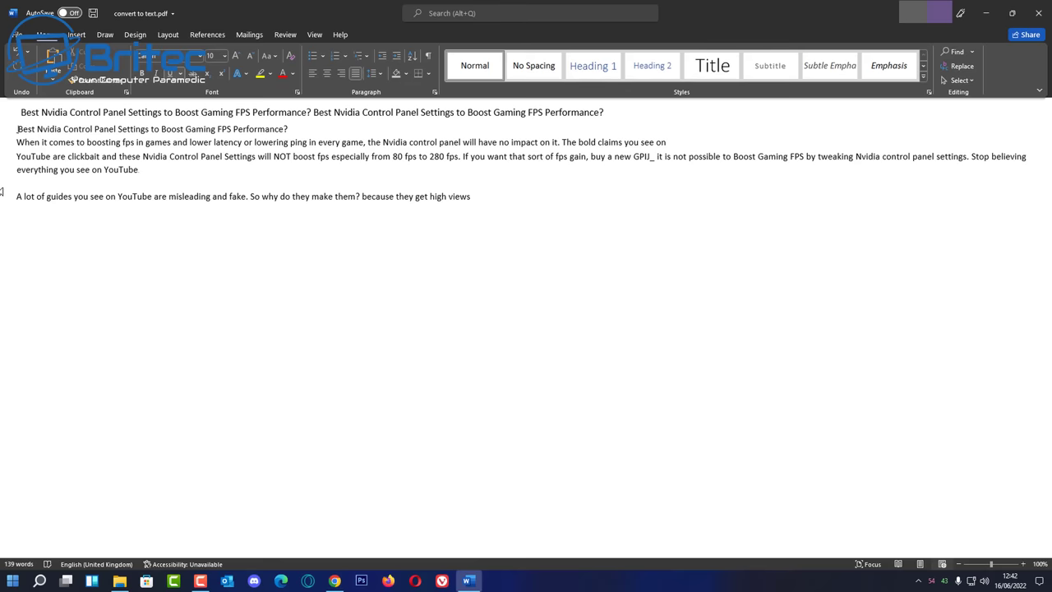
{"action": "key", "text": "Delete"}
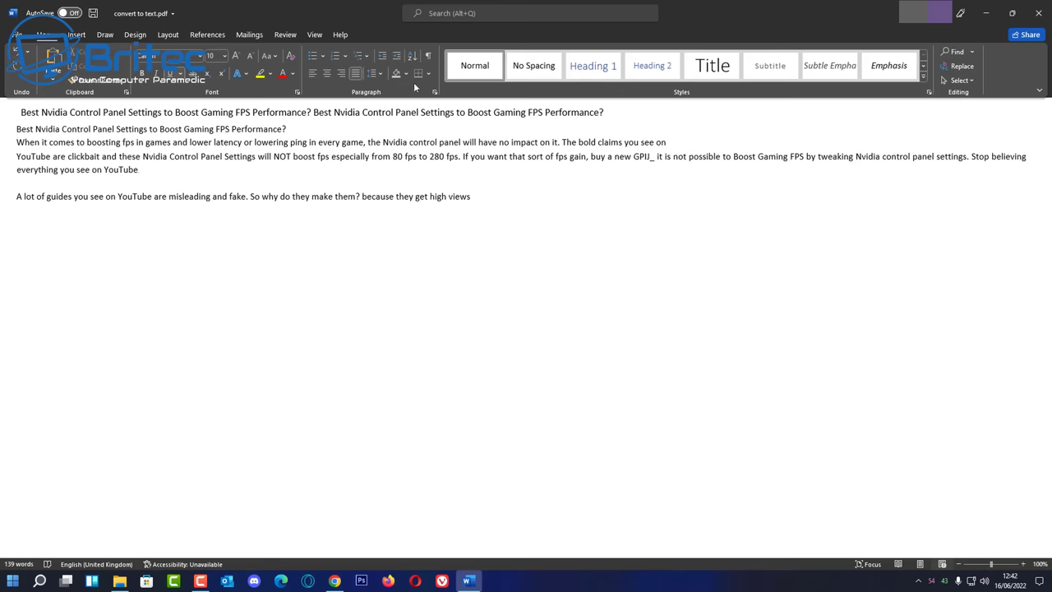
Turn the line below the title into a bullet point and make the "When it comes to boosting fps" line the second bullet.
{"action": "left_click", "coordinate": [313, 55]}
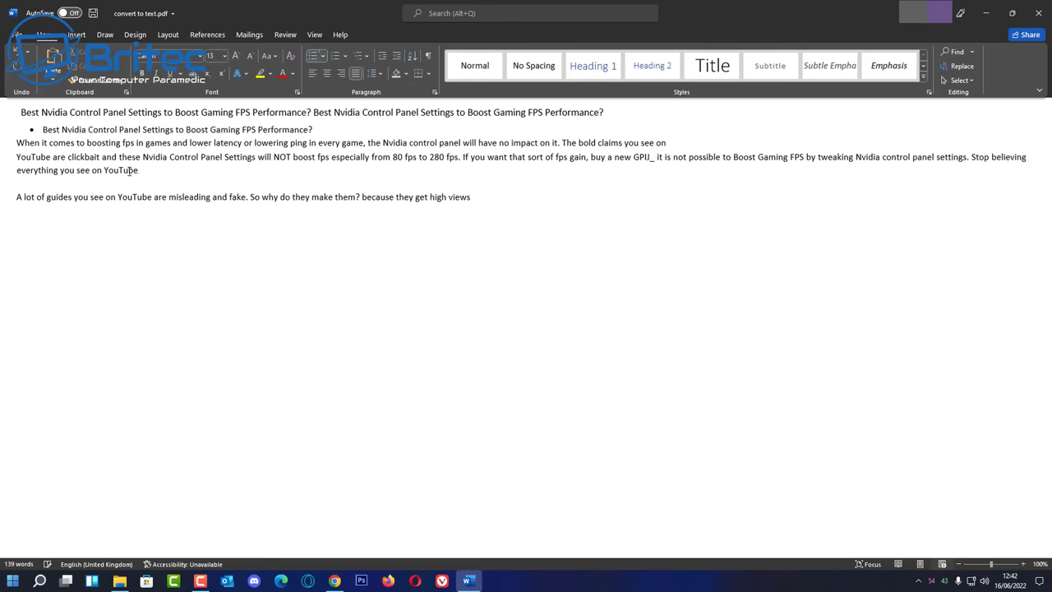
{"action": "left_click", "coordinate": [18, 143]}
{"action": "key", "text": "Return"}
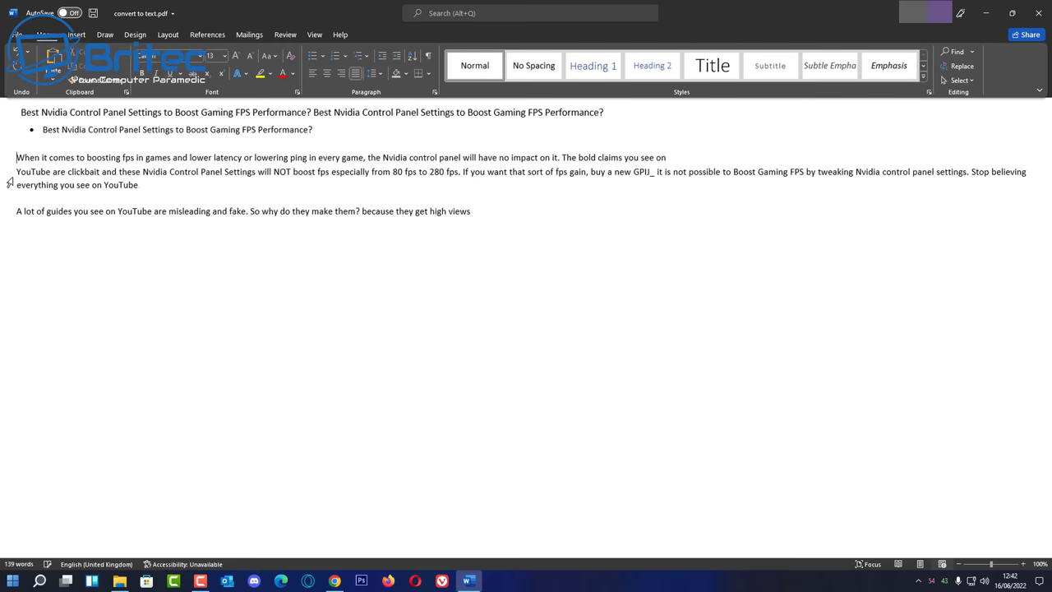
{"action": "key", "text": "BackSpace"}
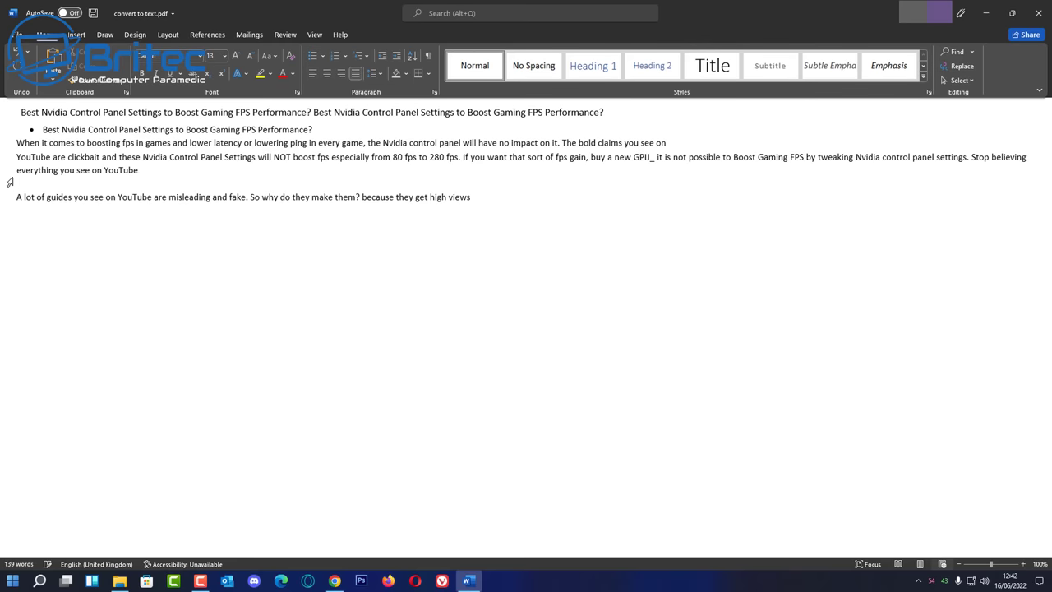
{"action": "key", "text": "BackSpace"}
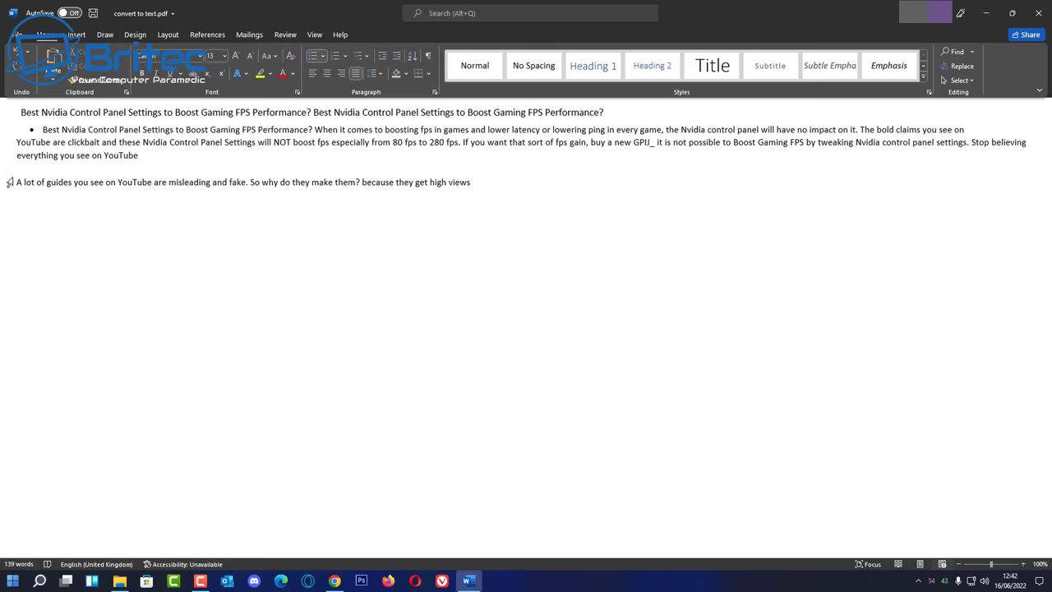
{"action": "key", "text": "Return"}
Make the "YouTube are clickbait" paragraph and the "A lot of guides" line the third and fourth bullets of the list.
{"action": "key", "text": "Down"}
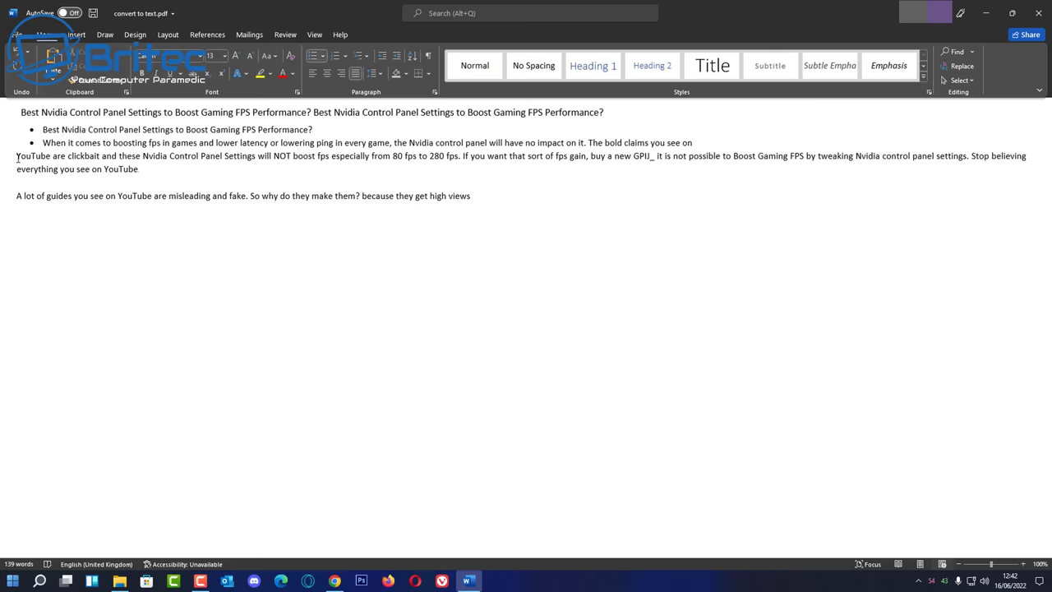
{"action": "key", "text": "BackSpace"}
{"action": "key", "text": "BackSpace"}
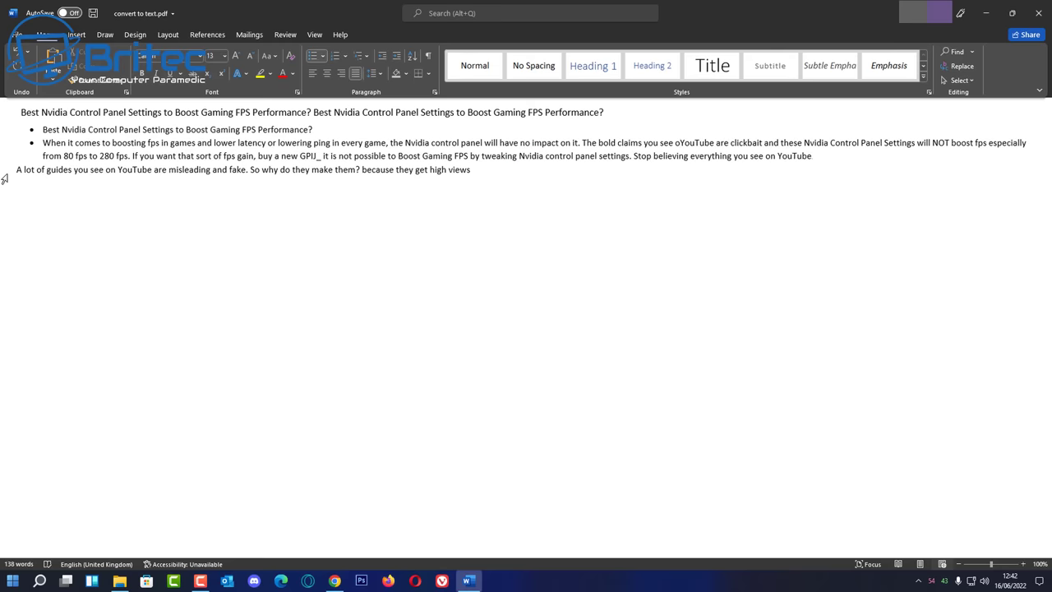
{"action": "key", "text": "Return"}
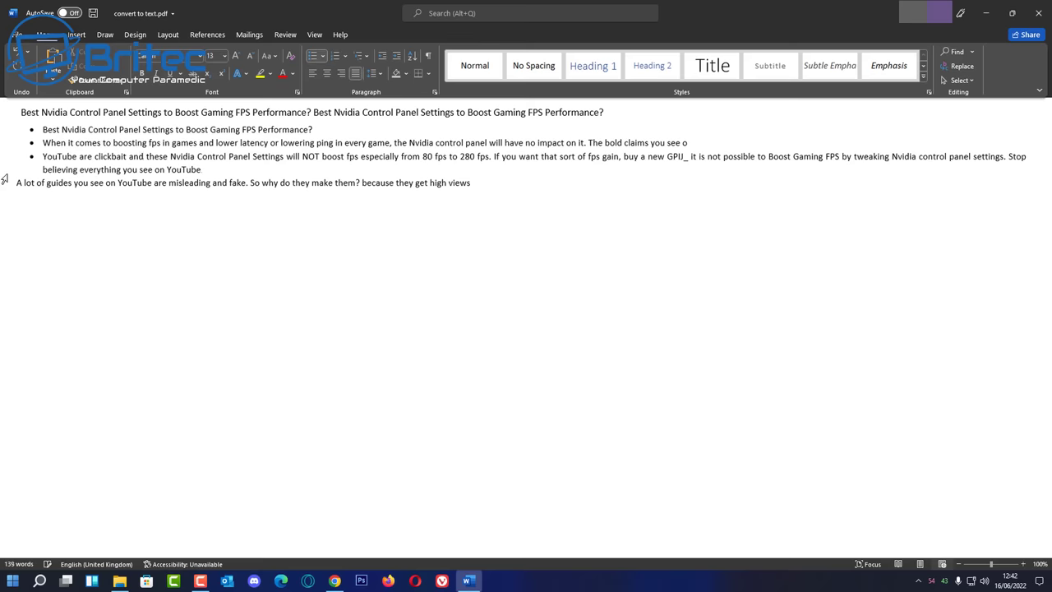
{"action": "left_click", "coordinate": [5, 180]}
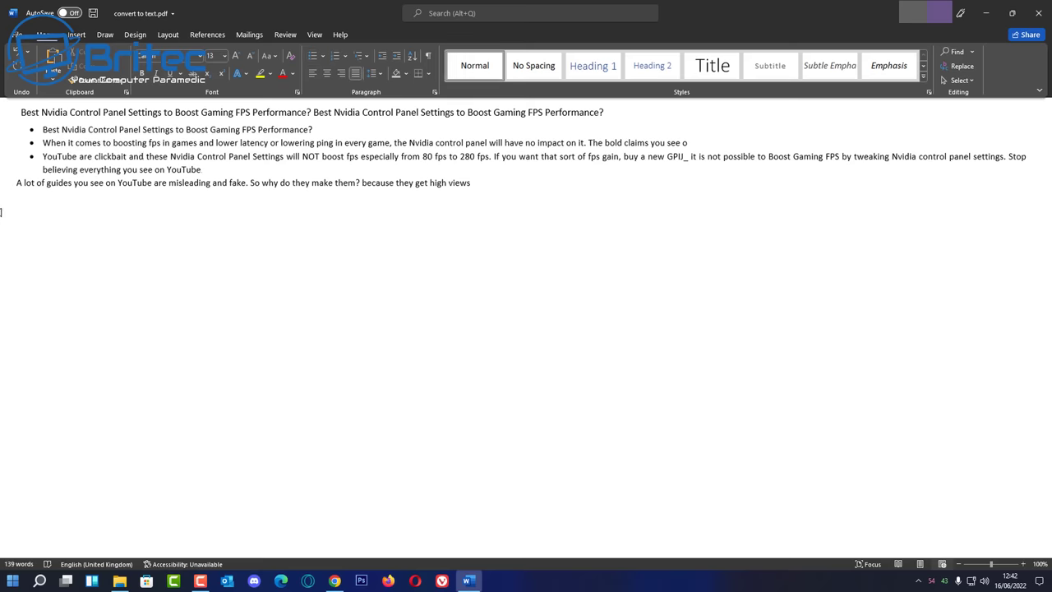
{"action": "key", "text": "BackSpace"}
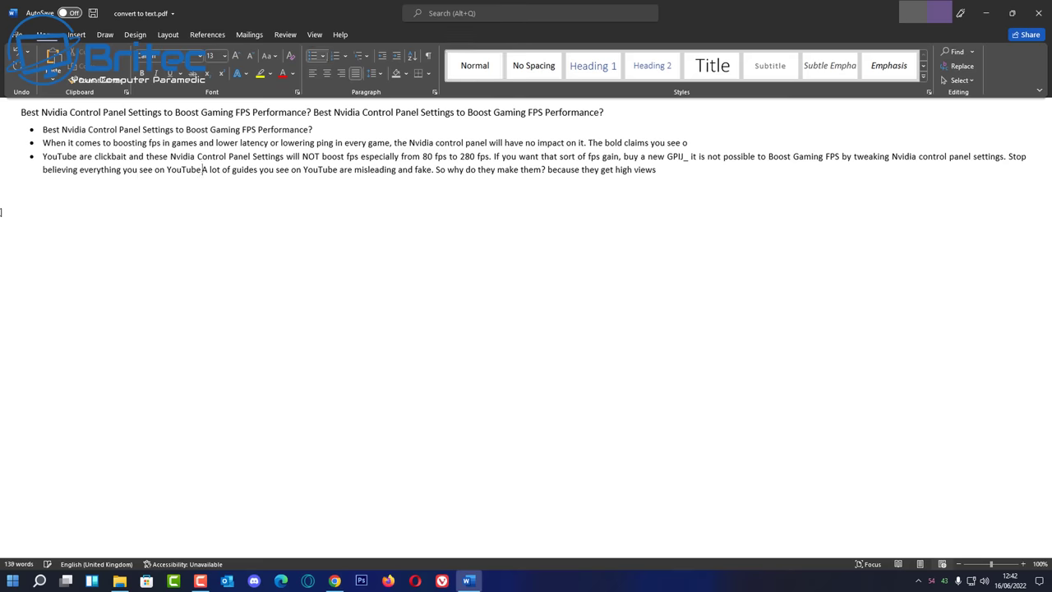
{"action": "key", "text": "Return"}
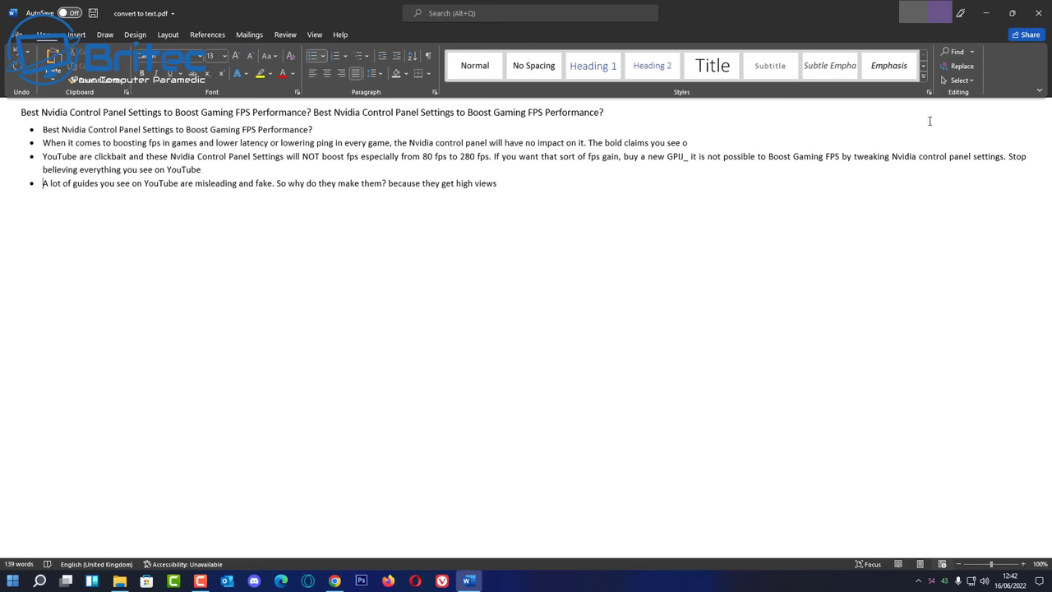
Close the document convert to text.pdf without saving the changes.
{"action": "left_click", "coordinate": [1039, 15]}
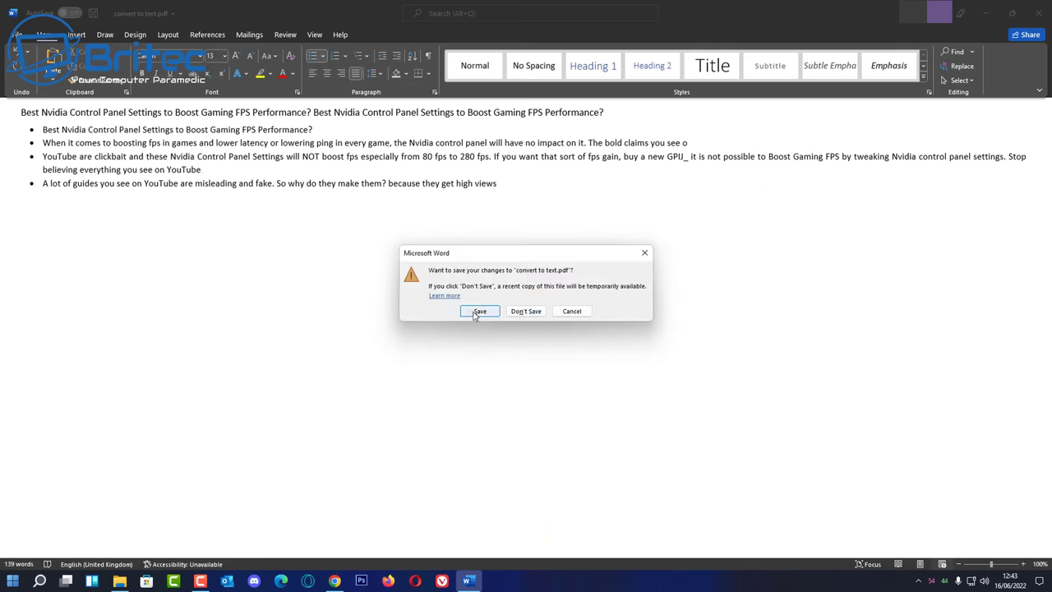
{"action": "left_click", "coordinate": [526, 311]}
In Chrome, upload 2022-06-16_12-27-57.png to the Online OCR site and convert it to the Microsoft Word format.
{"action": "left_click", "coordinate": [225, 260]}
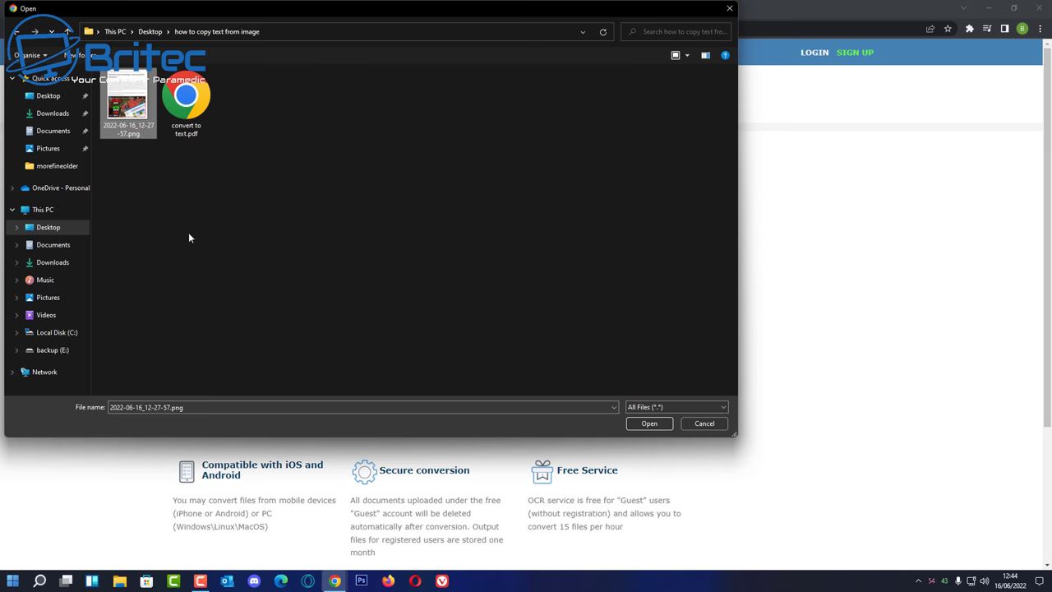
{"action": "left_click", "coordinate": [666, 424]}
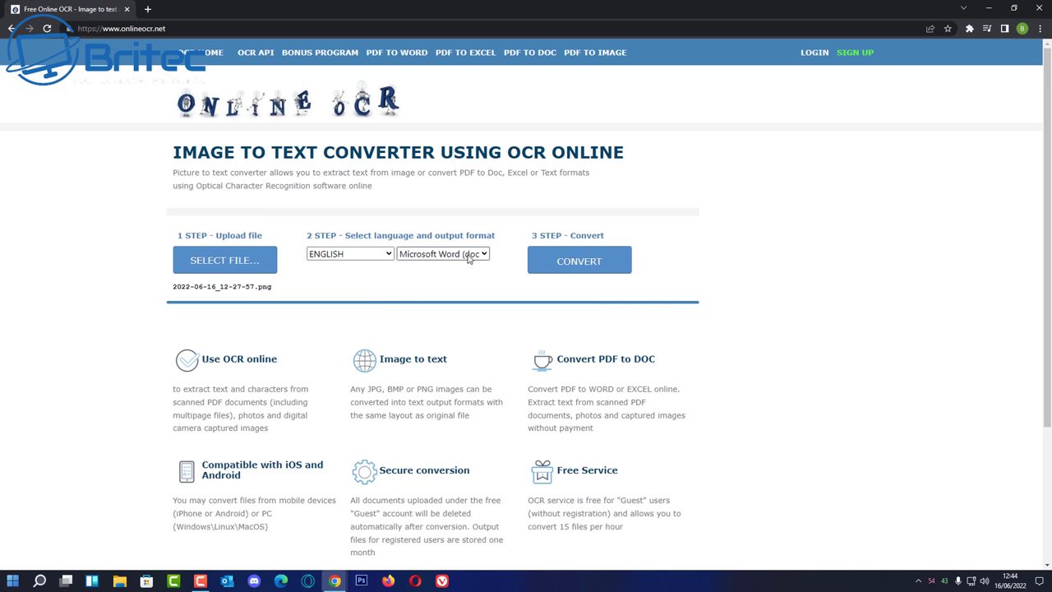
{"action": "left_click", "coordinate": [599, 264]}
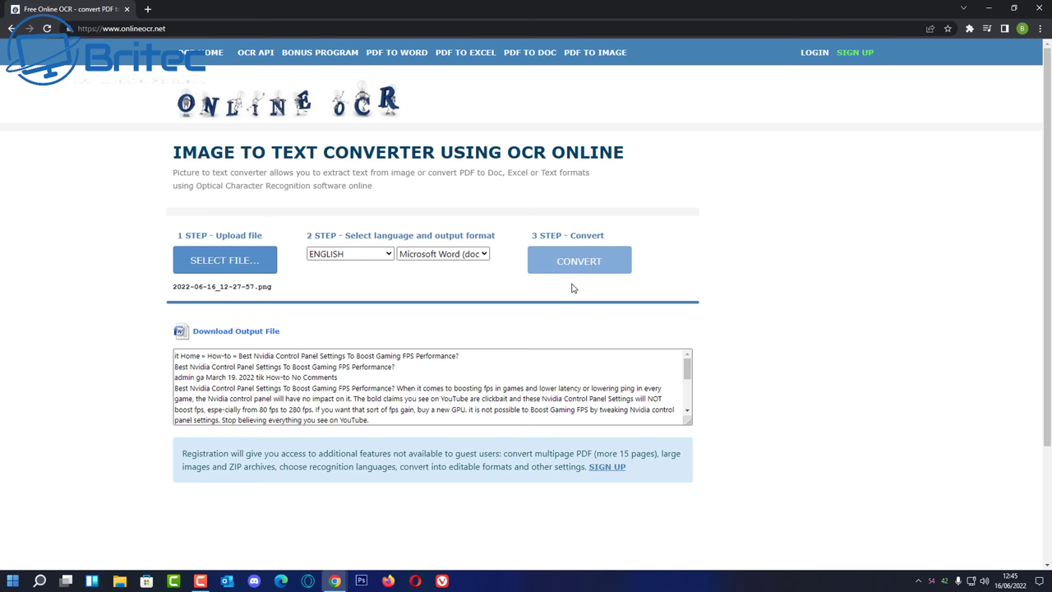
Copy all the recognized text from the conversion result box and download the output file.
{"action": "left_click", "coordinate": [464, 384]}
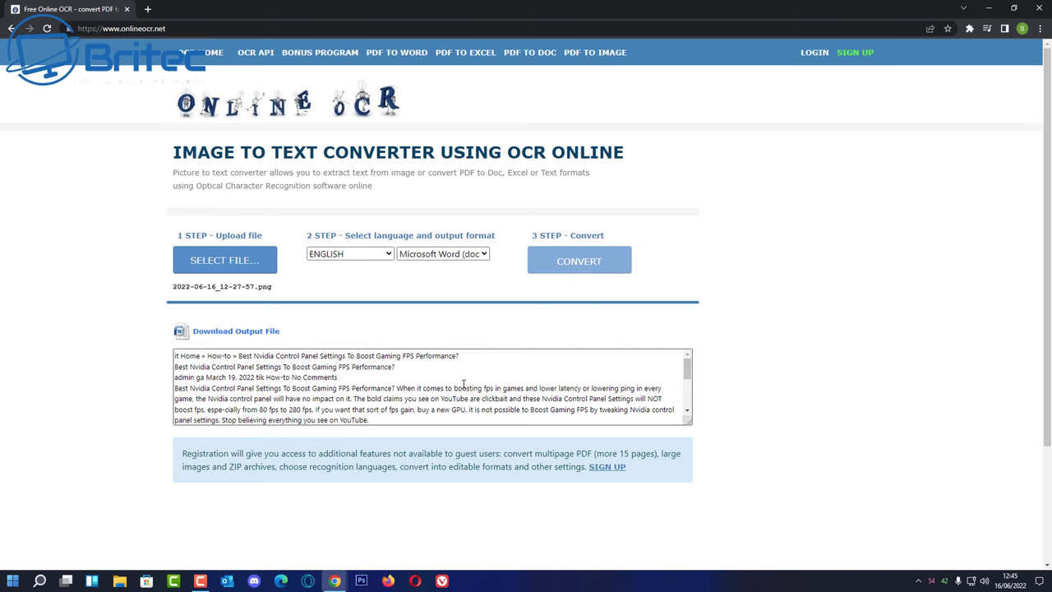
{"action": "left_click_drag", "start_coordinate": [689, 369], "coordinate": [692, 407]}
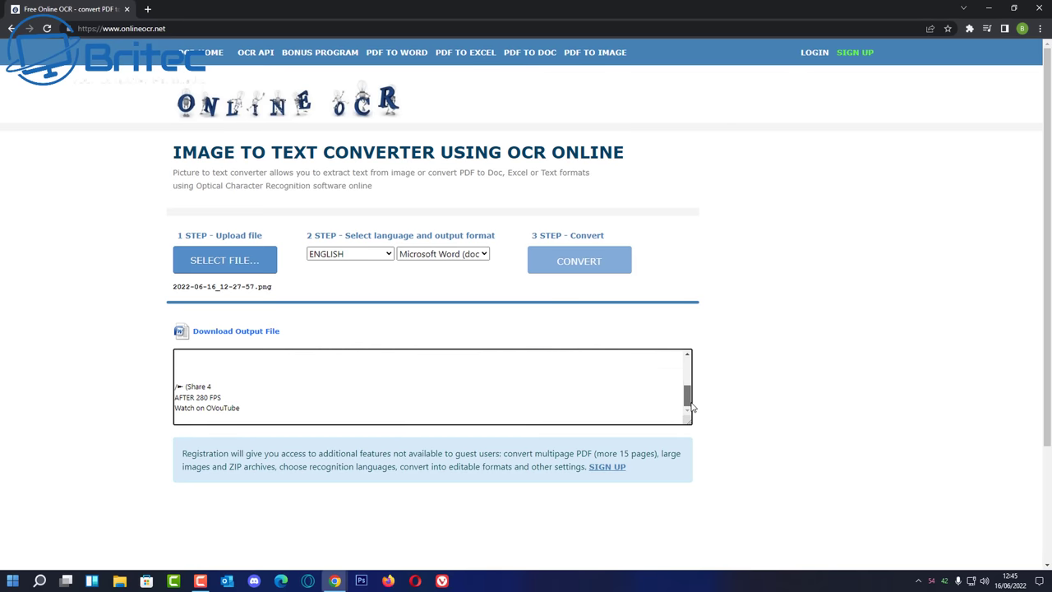
{"action": "left_click_drag", "start_coordinate": [280, 408], "coordinate": [170, 315]}
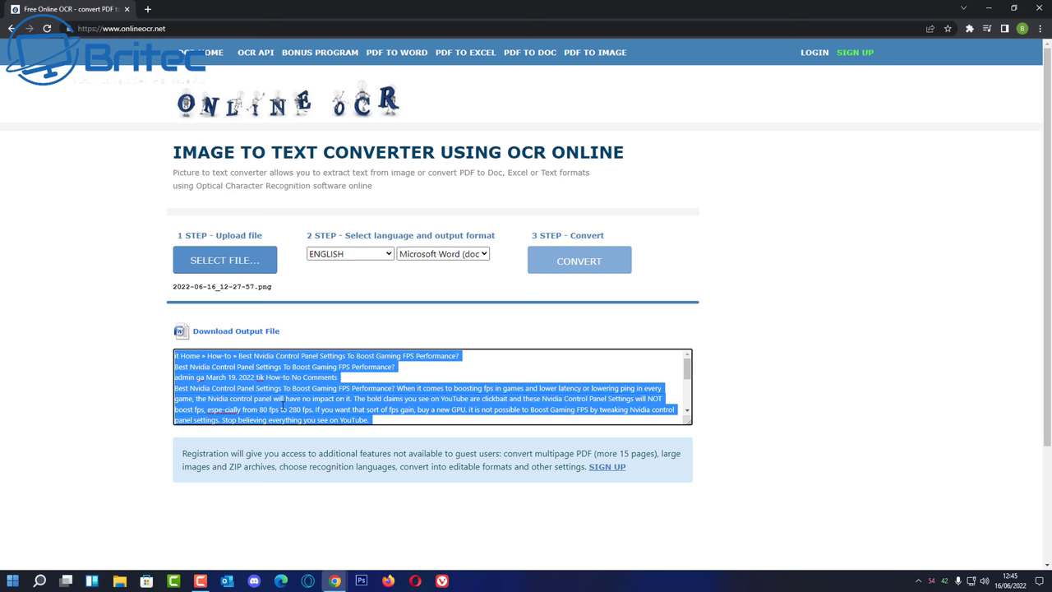
{"action": "left_click", "coordinate": [282, 406]}
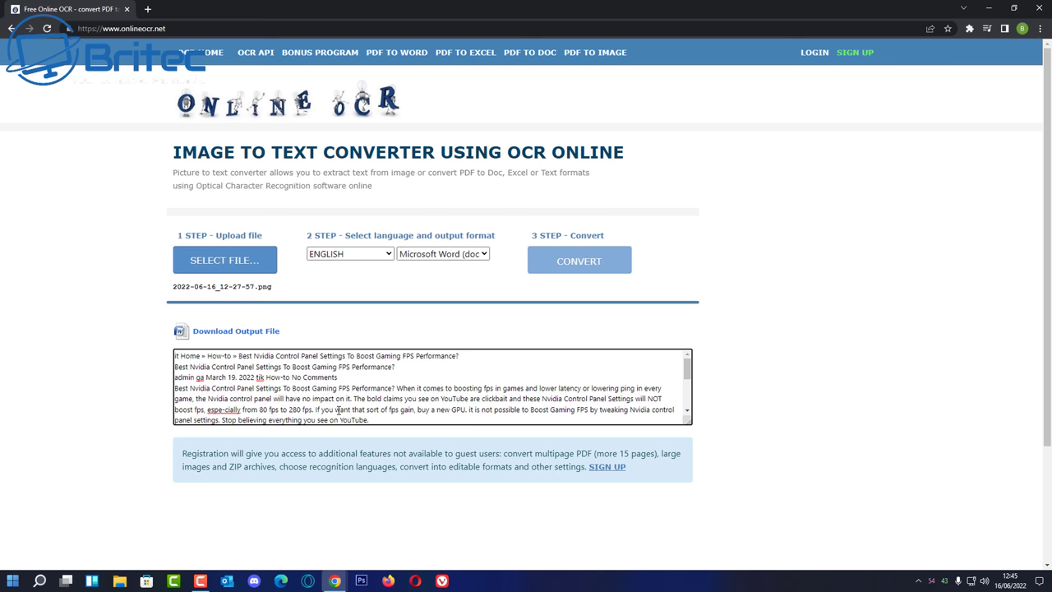
{"action": "scroll", "coordinate": [336, 411], "scroll_direction": "down", "scroll_amount": 10}
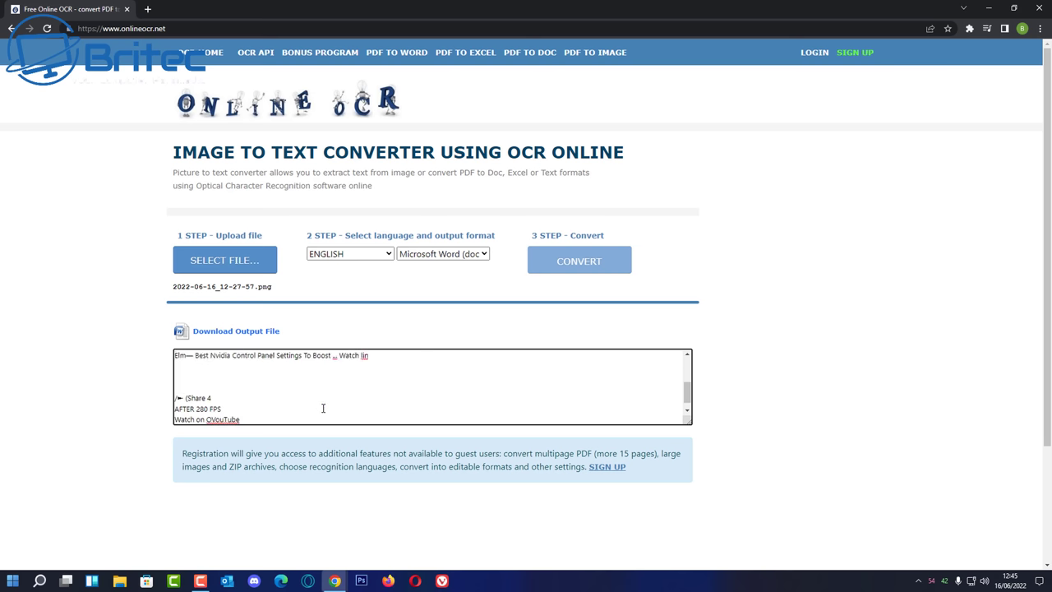
{"action": "left_click_drag", "start_coordinate": [321, 408], "coordinate": [161, 289]}
{"action": "right_click", "coordinate": [249, 385]}
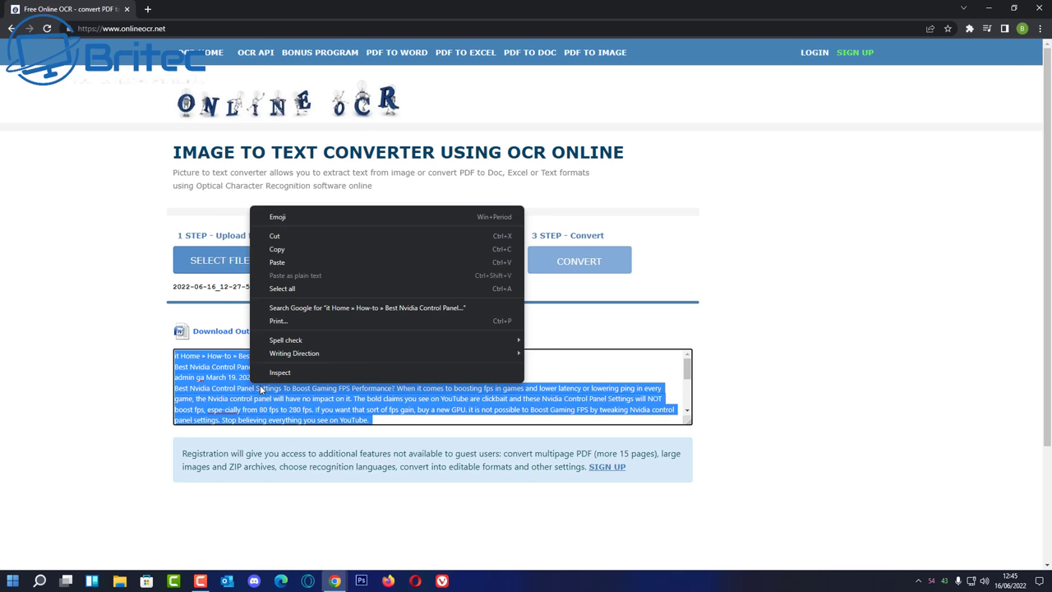
{"action": "left_click", "coordinate": [293, 253]}
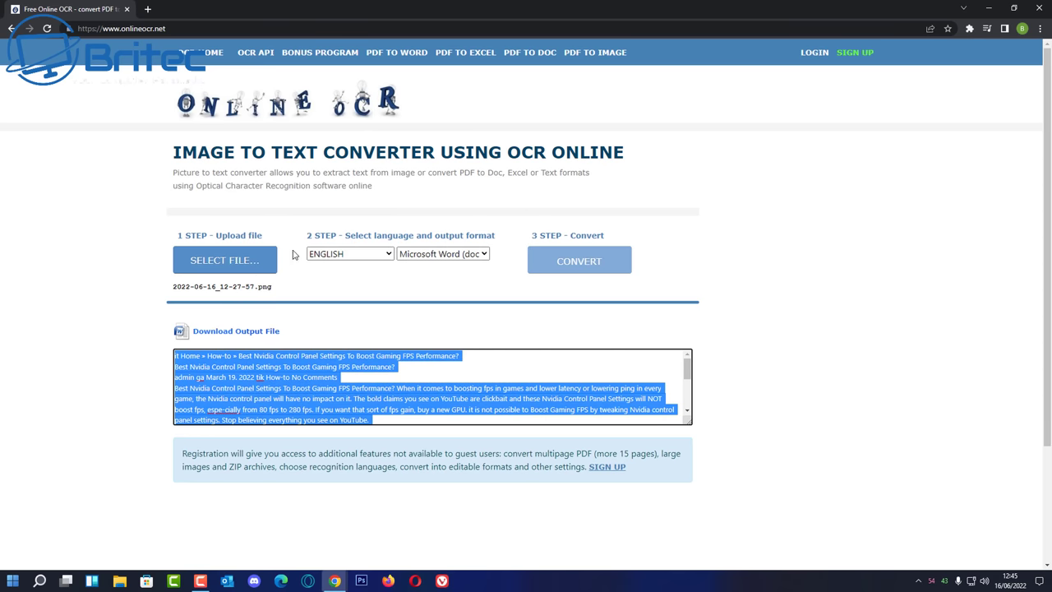
{"action": "left_click", "coordinate": [238, 333]}
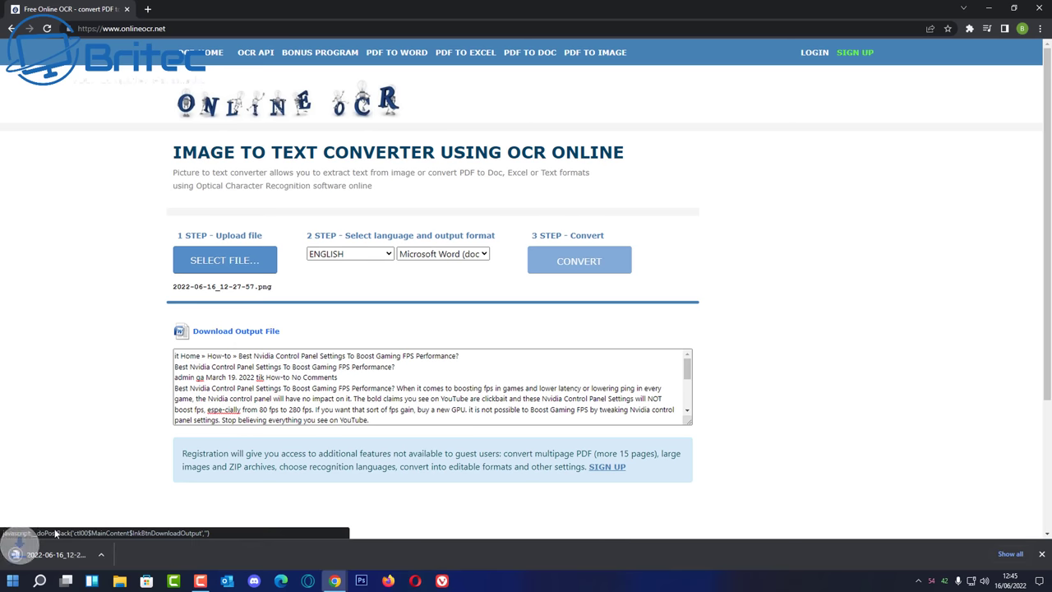